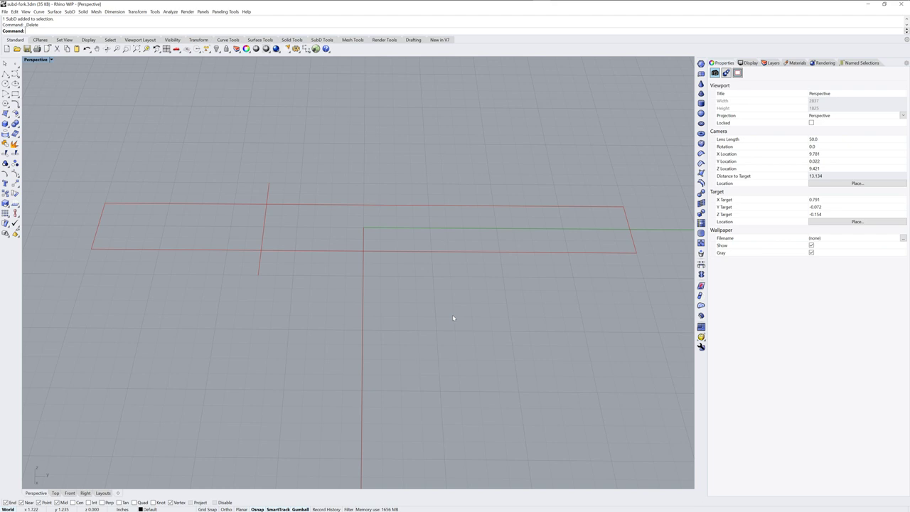
Browse the new V7 and SubD tool tabs, then frame the view on the grid origin.
click(442, 41)
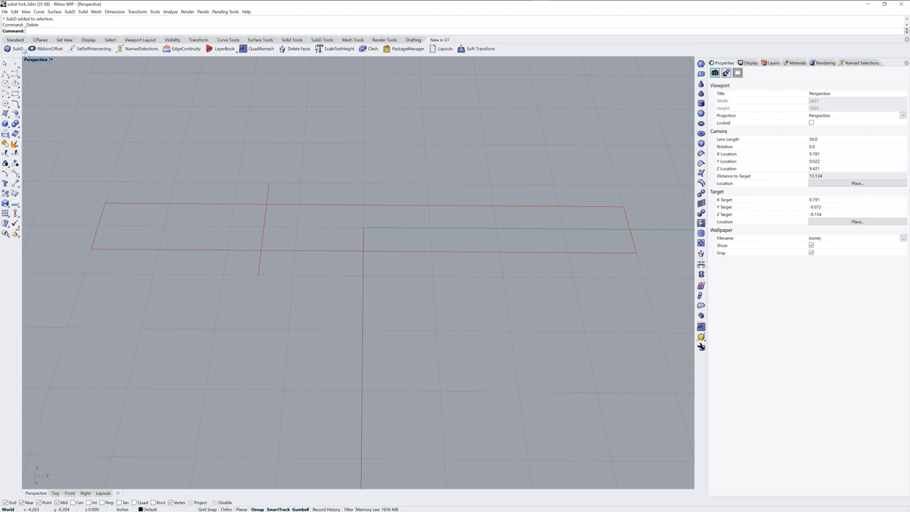
click(25, 52)
click(15, 40)
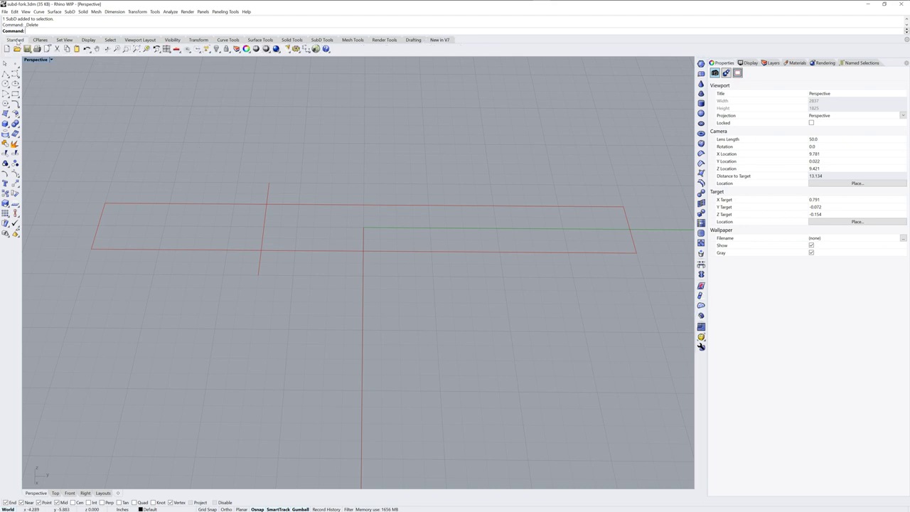
right_drag(437, 246, 403, 246)
scroll(403, 246, up, 3)
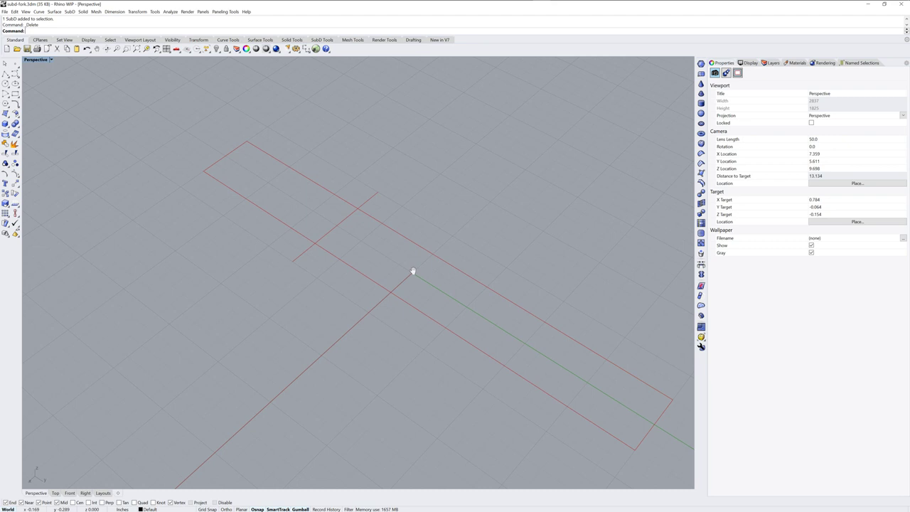
scroll(383, 302, up, 2)
mouse_move(368, 282)
shift+right_down()
mouse_move(405, 294)
mouse_move(382, 270)
mouse_move(430, 279)
shift+right_up()
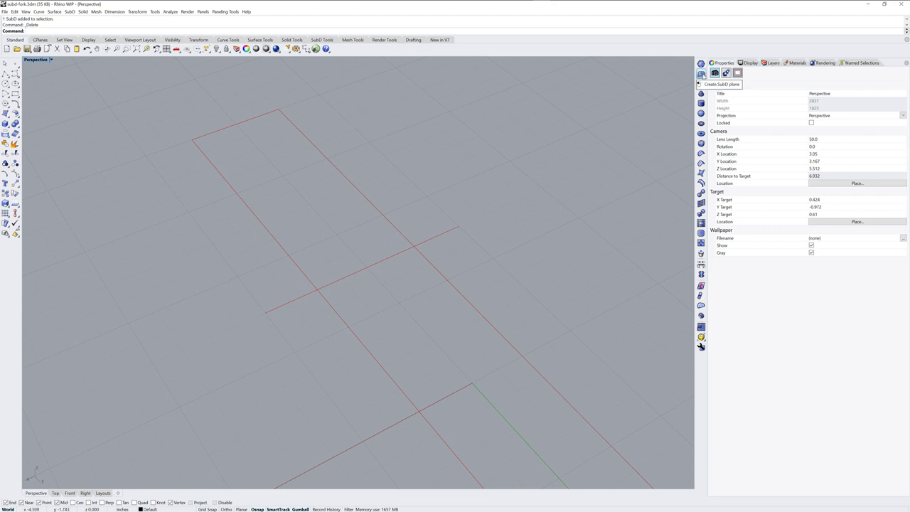
Draw a thin flat SubD plane strip on the grid.
click(700, 74)
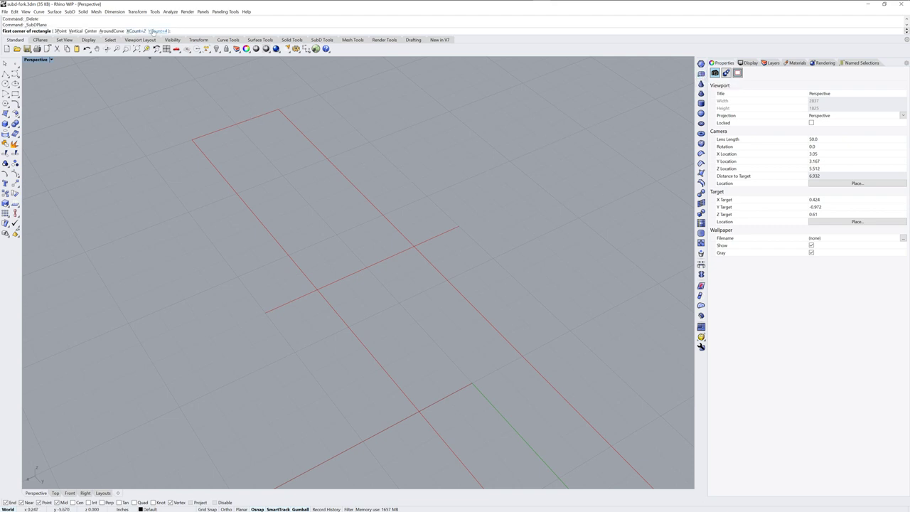
mouse_move(324, 173)
right_down()
mouse_move(343, 142)
mouse_move(256, 121)
right_up()
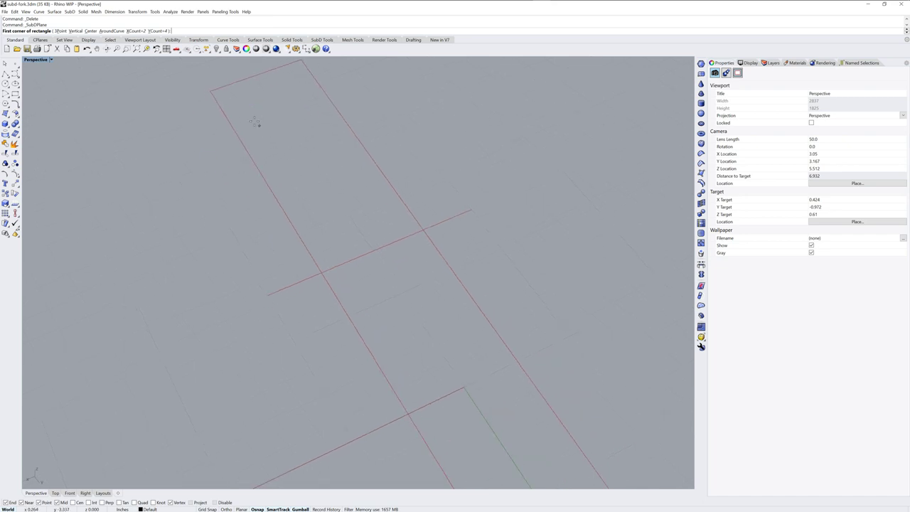
click(224, 95)
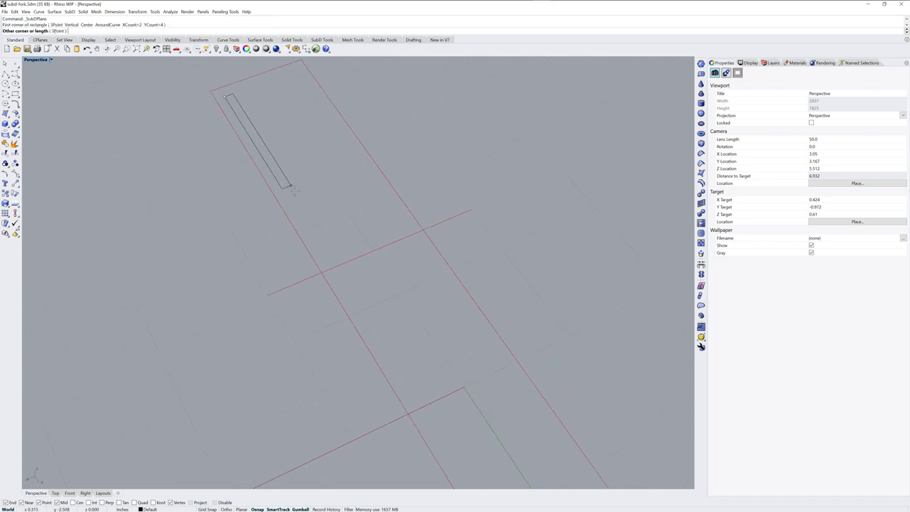
click(307, 223)
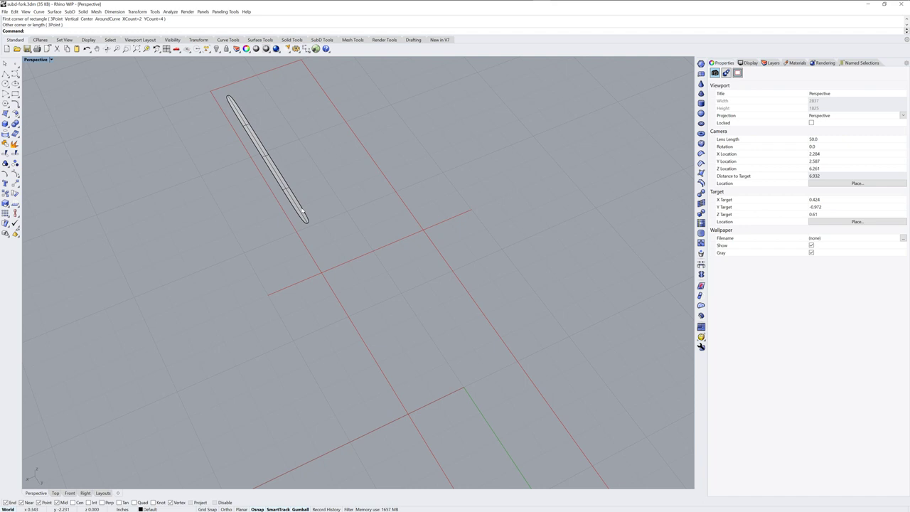
Mirror the strip to make a copy beside it.
click(301, 210)
text(Mirror)
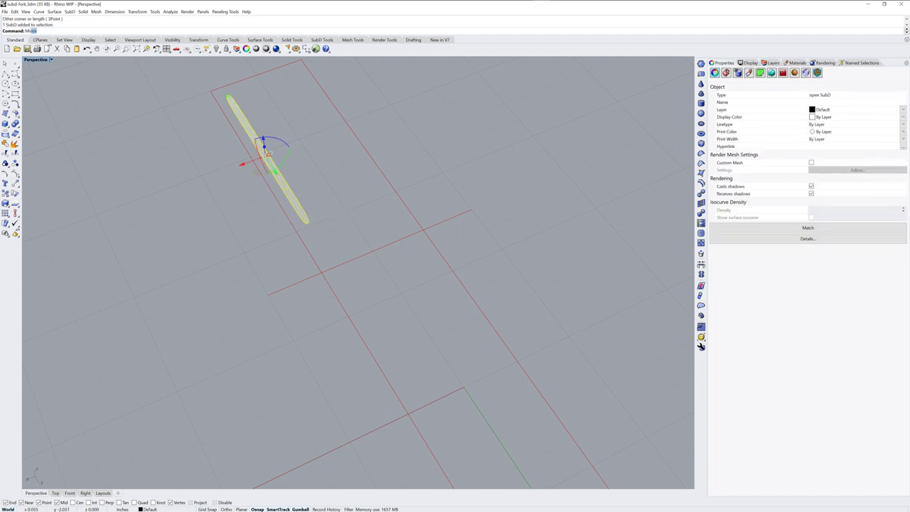
key(Return)
click(323, 212)
click(295, 172)
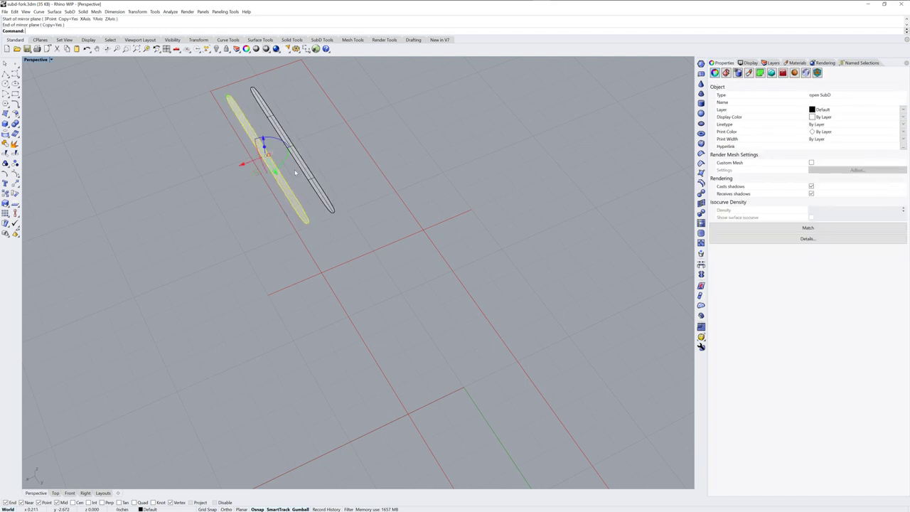
Mirror both strips across the Y axis, making four strips.
click(350, 192)
key(ctrl+a)
key(Return)
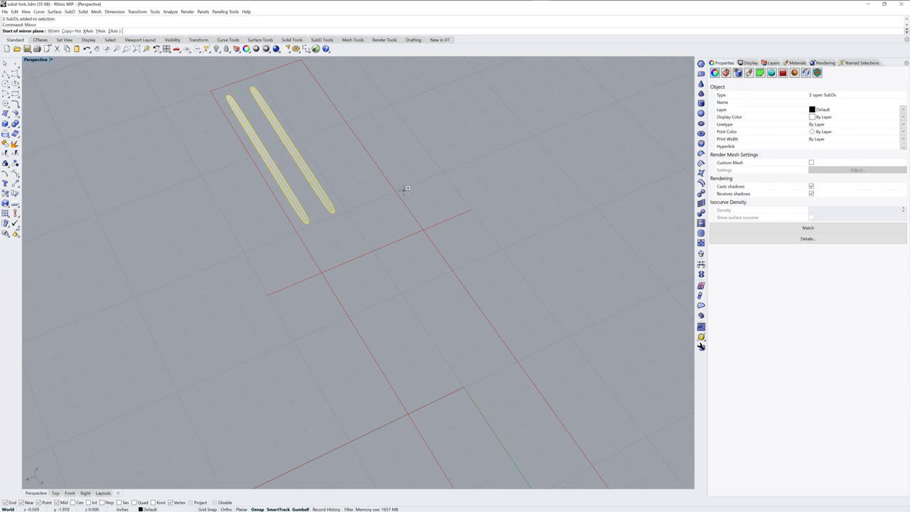
text( y)
key(Return)
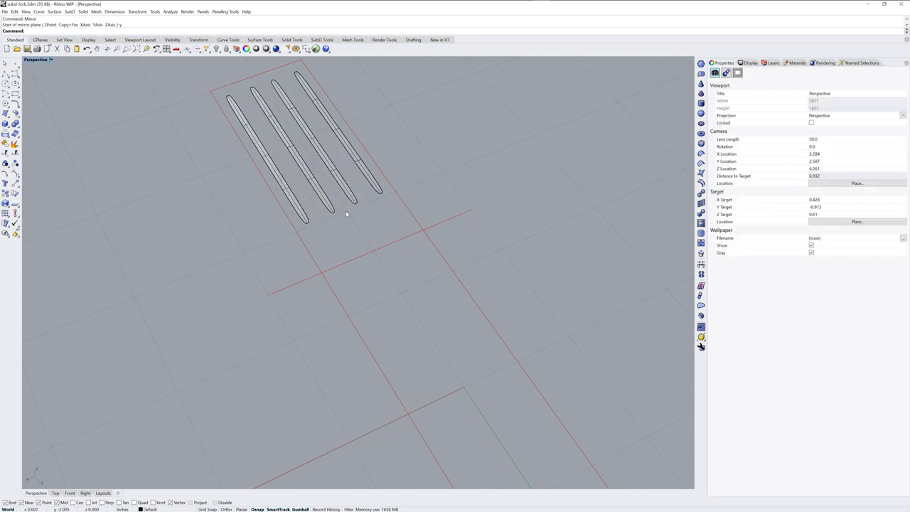
Nudge the second strip slightly left with the gumball.
right_drag(346, 210, 355, 264)
click(333, 248)
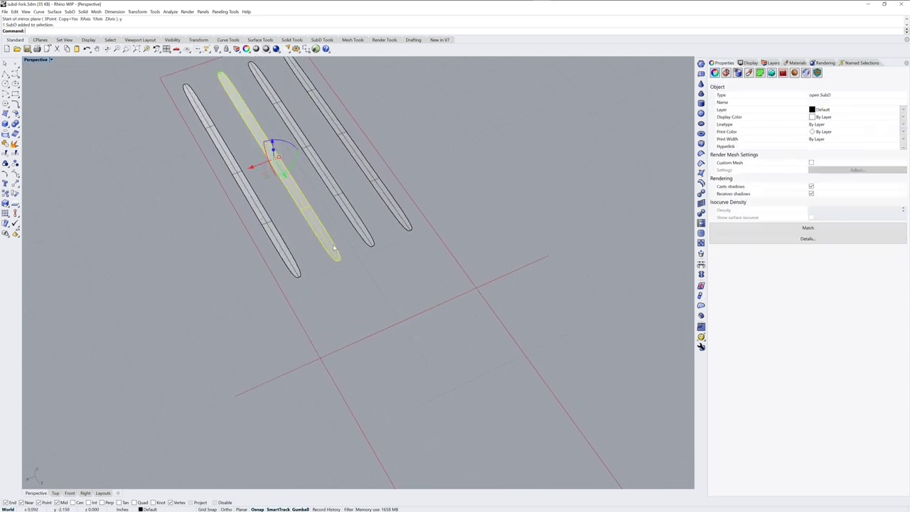
drag(264, 162, 245, 169)
click(498, 253)
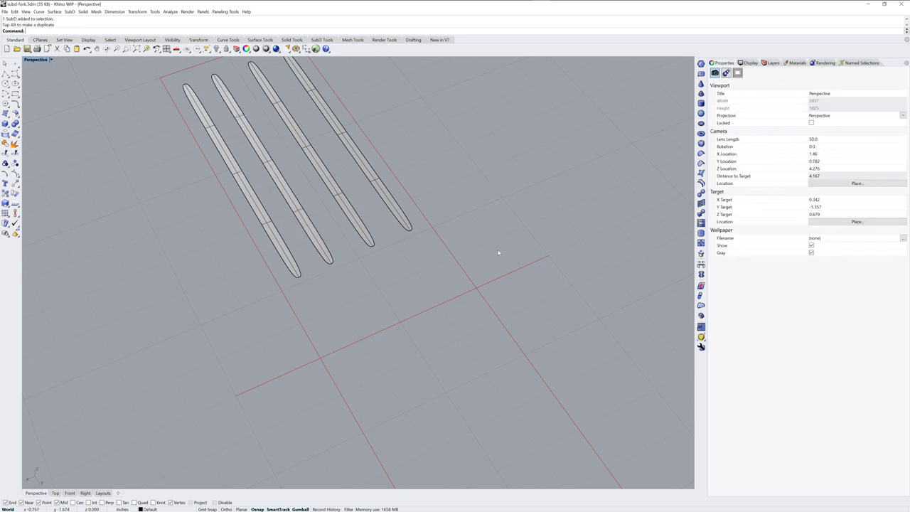
Distribute all four strips evenly along the X axis.
drag(498, 266, 211, 180)
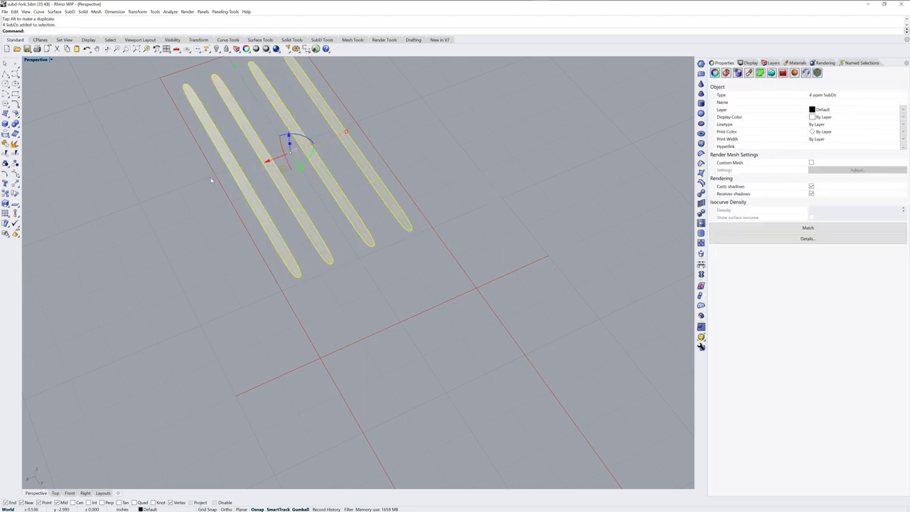
text(dist)
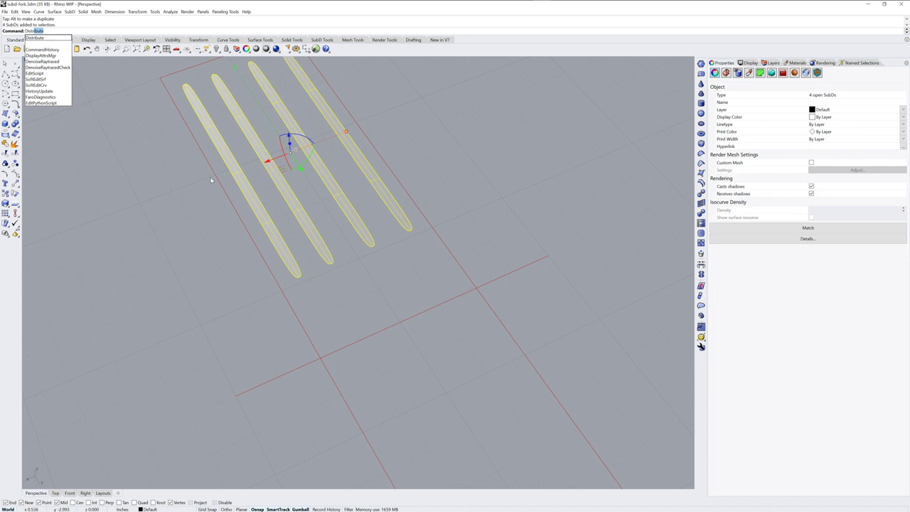
key(Return)
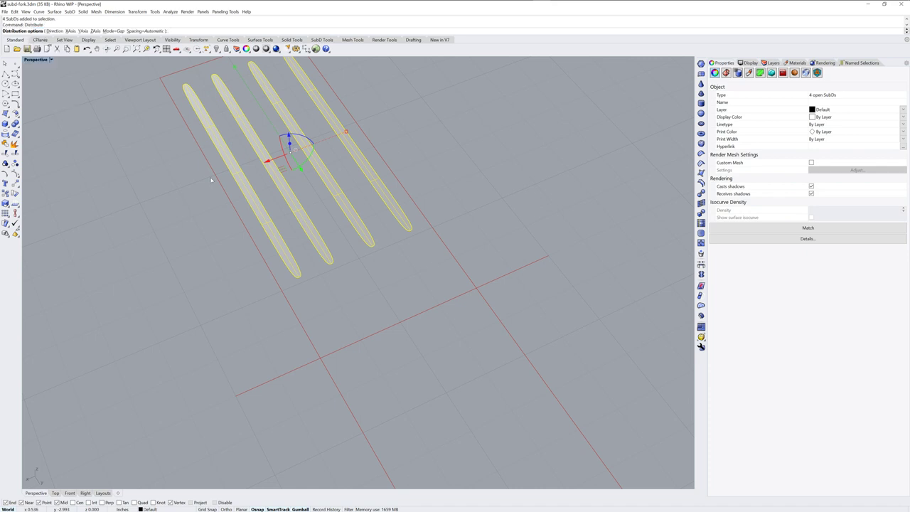
text( x)
key(Return)
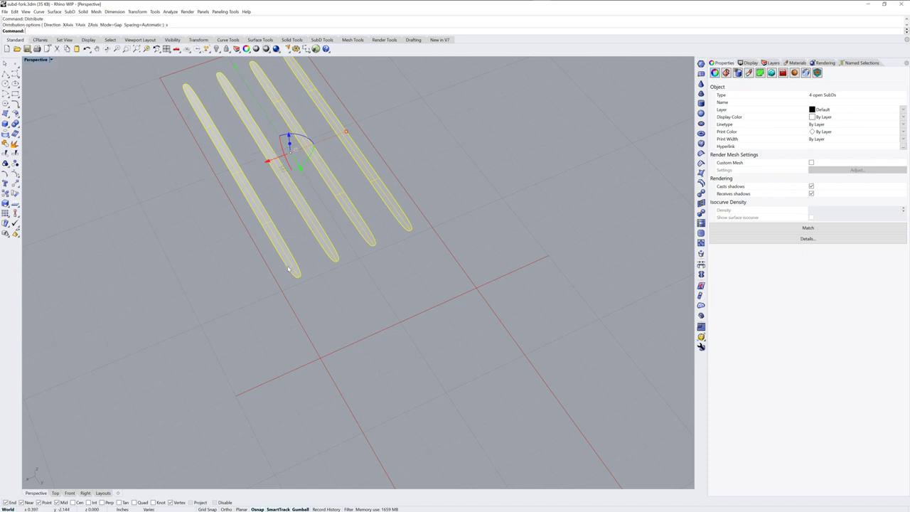
Check the spaced strips from a lower view near their tips.
click(310, 274)
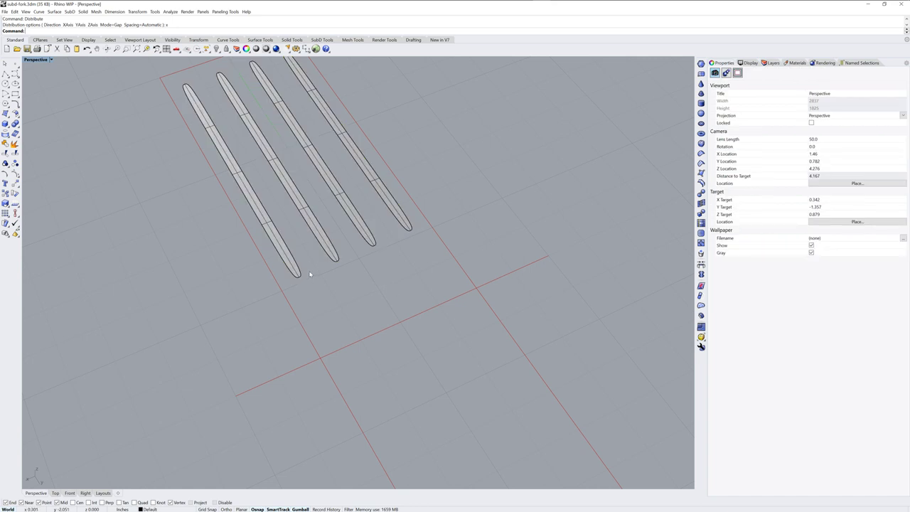
mouse_move(370, 304)
right_down()
mouse_move(327, 308)
mouse_move(400, 281)
right_up()
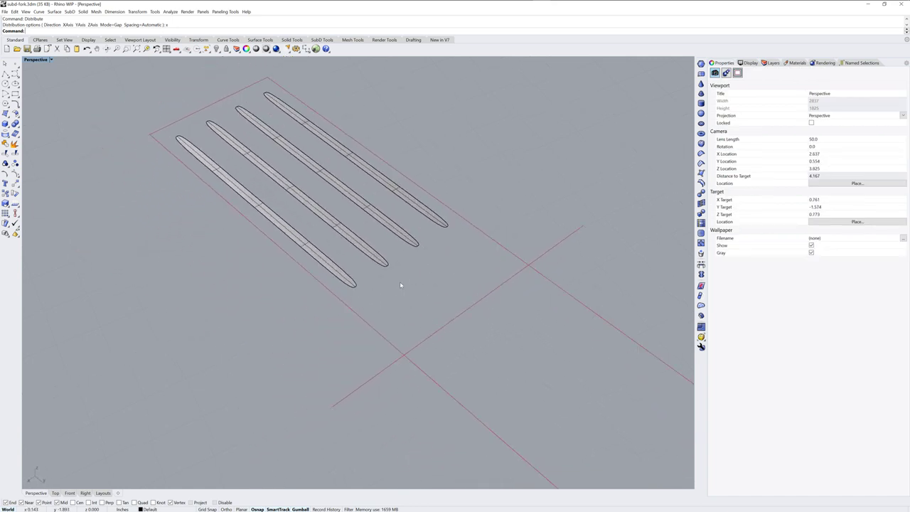
scroll(361, 268, up, 2)
scroll(361, 268, up, 1)
click(178, 139)
click(408, 249)
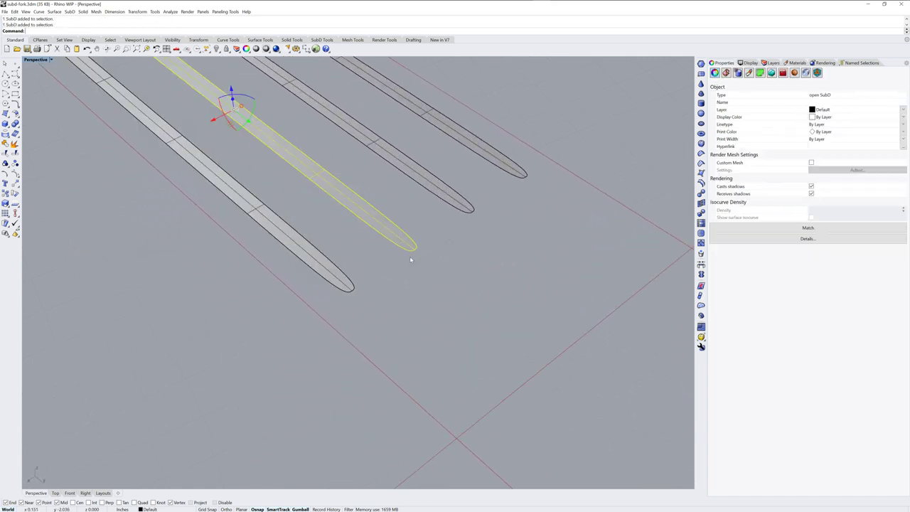
click(380, 299)
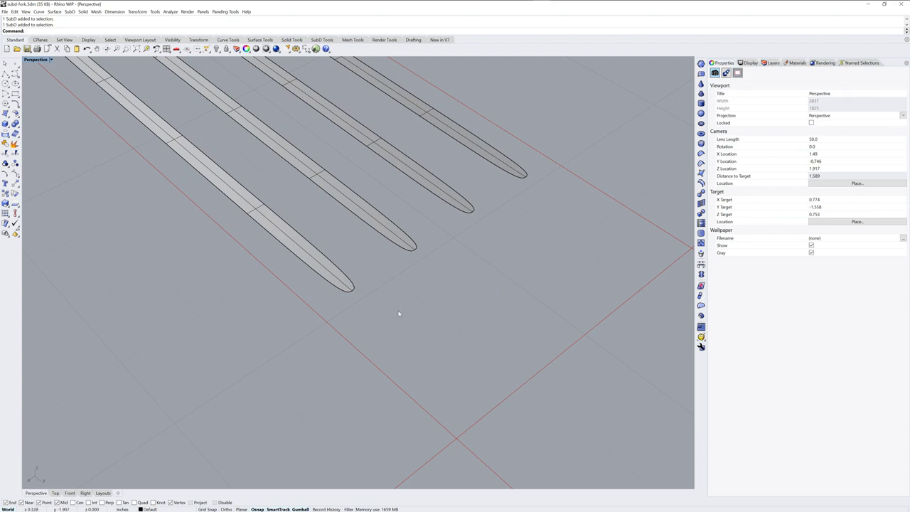
Bridge the tip edges of the first and second strips.
click(701, 265)
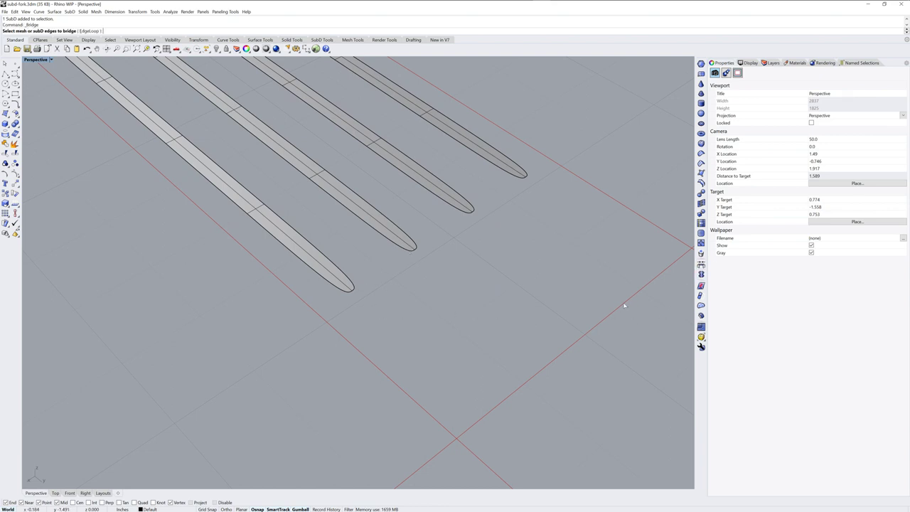
click(353, 280)
click(400, 247)
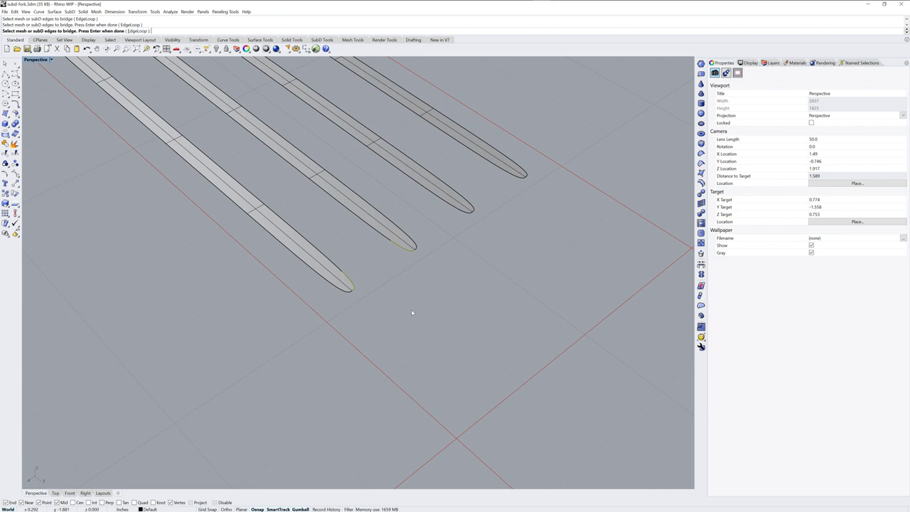
key(Return)
key(Return)
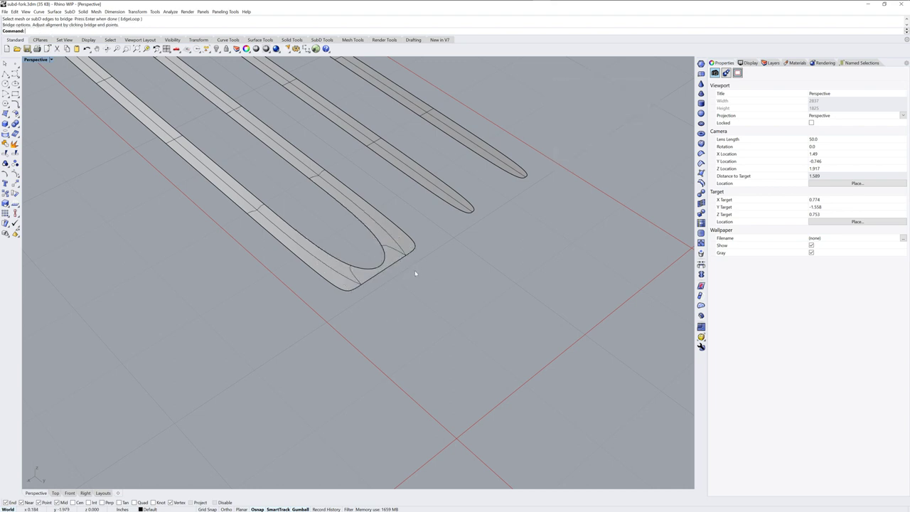
Bridge the second-to-third and third-to-fourth strip tips, adjusting alignment at the fourth.
key(Return)
click(414, 235)
click(452, 210)
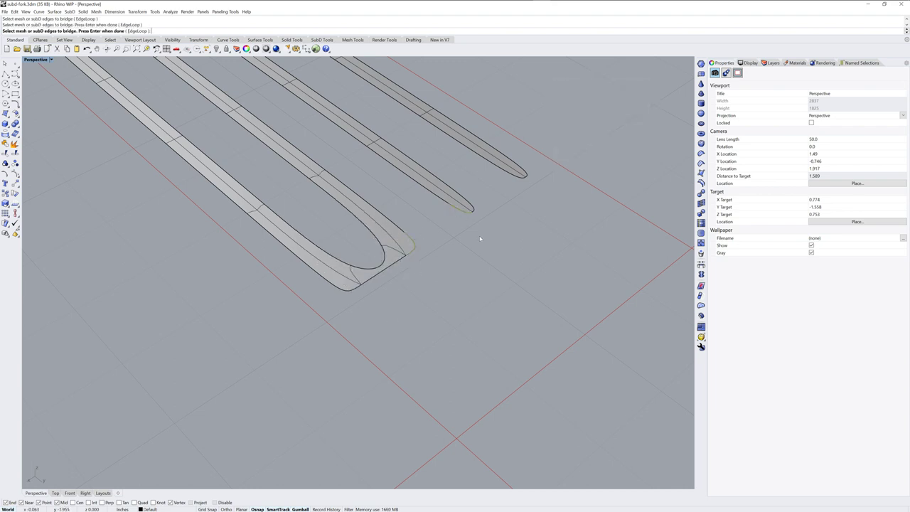
key(Return)
key(Return)
key(Return)
click(466, 208)
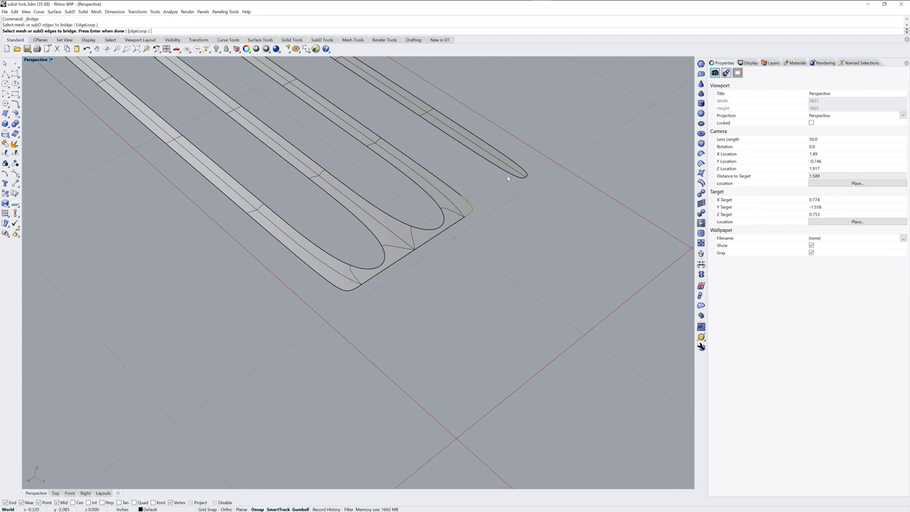
click(516, 176)
key(Return)
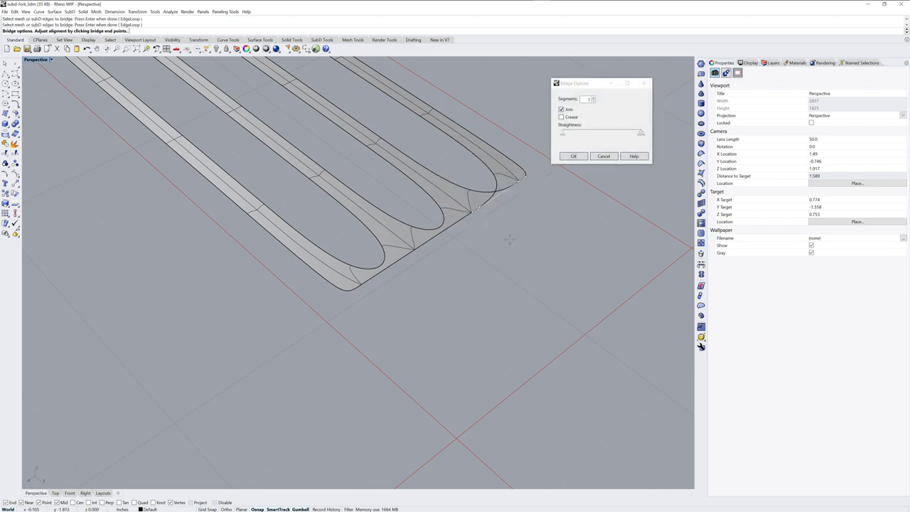
click(518, 181)
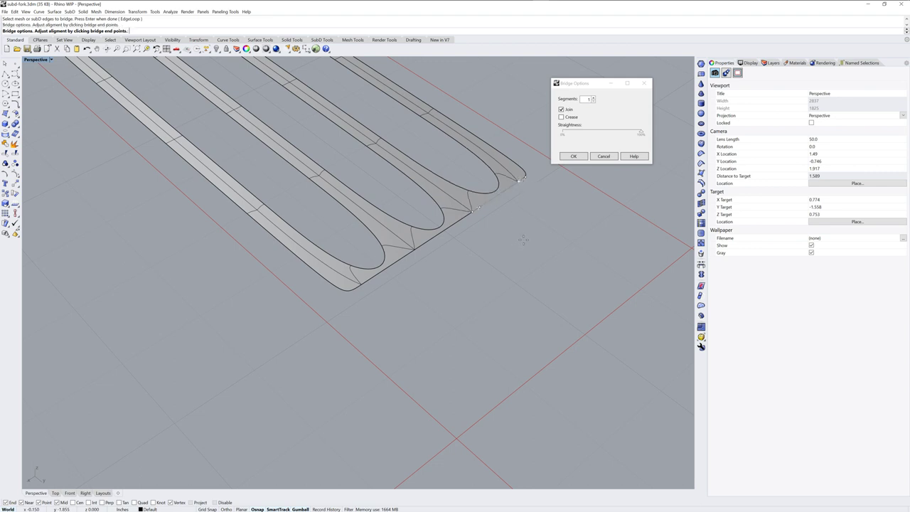
key(Return)
Orbit and zoom to inspect the four bridged strips.
scroll(438, 259, down, 3)
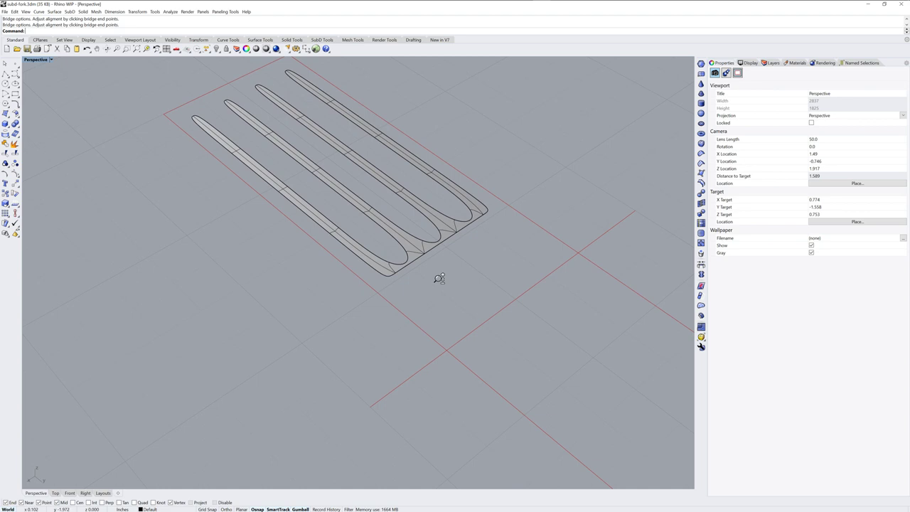
mouse_move(406, 320)
right_down()
mouse_move(367, 350)
mouse_move(491, 315)
right_up()
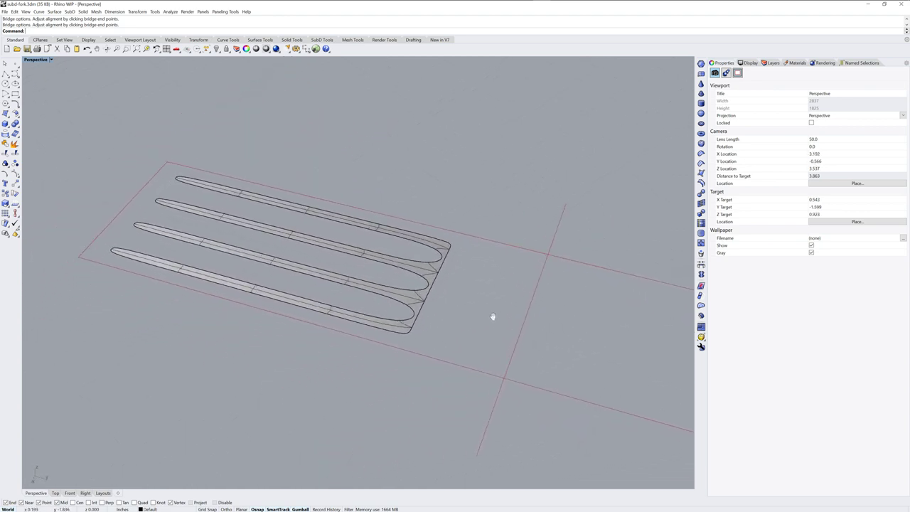
click(426, 328)
click(445, 342)
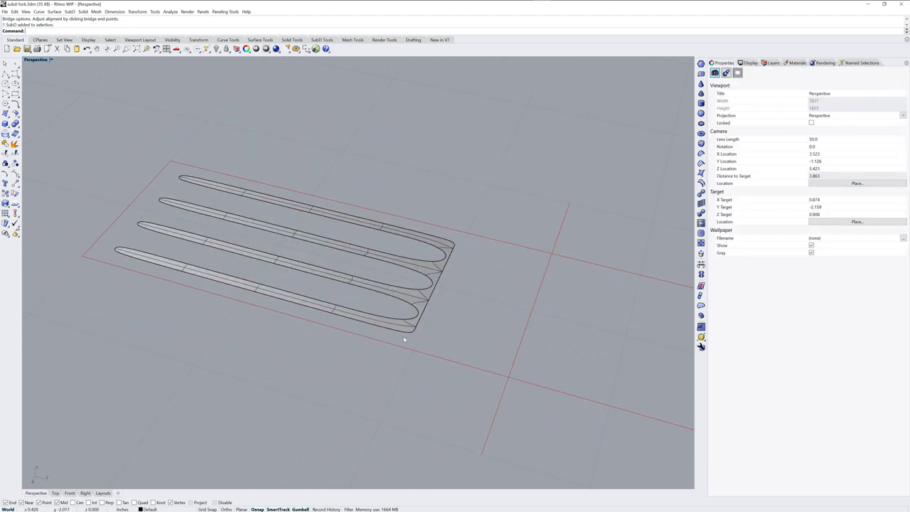
scroll(406, 330, up, 5)
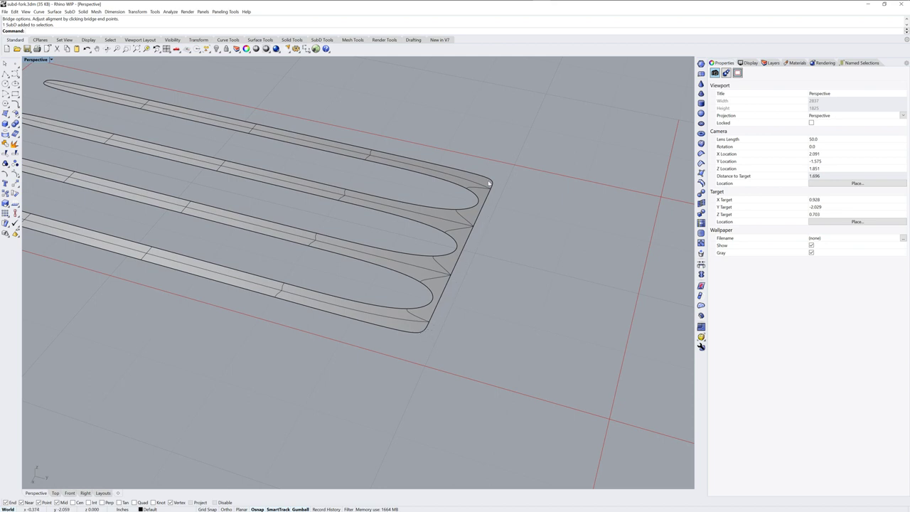
Double-click to select the full edge chain along the fork's bridged end, viewed side-on.
click(418, 334)
ctrl+shift+click(420, 330)
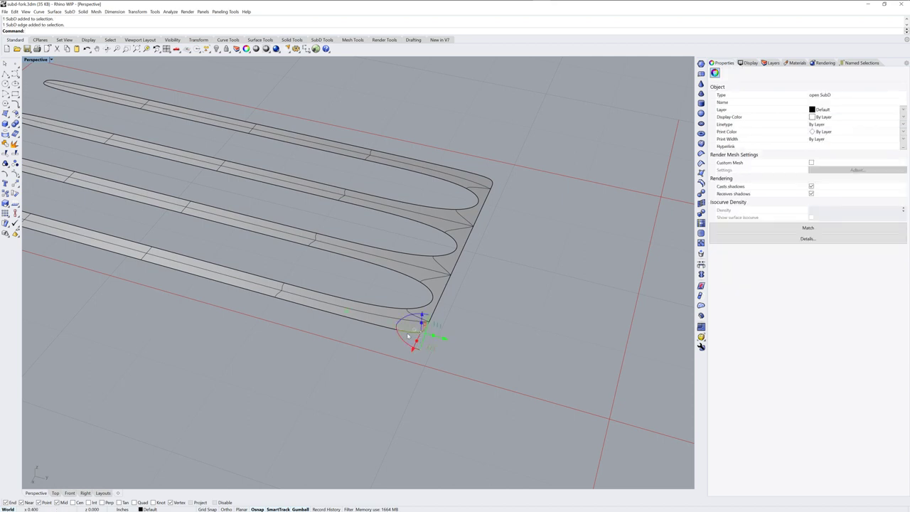
ctrl+shift+click(493, 182)
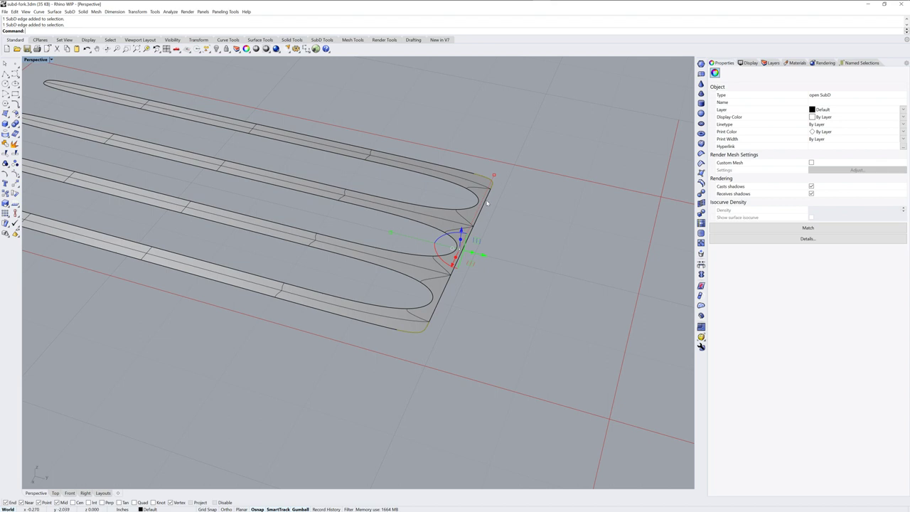
ctrl+shift+double_click(486, 206)
right_drag(500, 226, 439, 270)
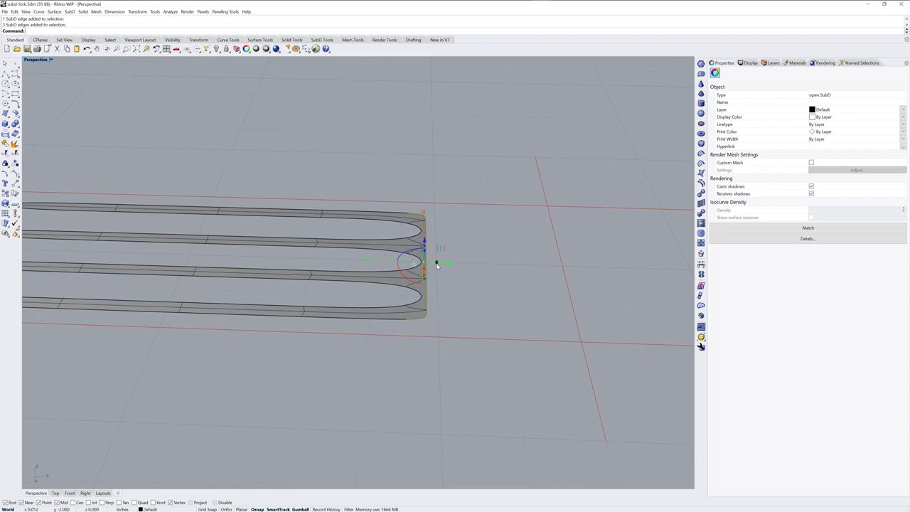
Extrude the bridged end edges into a widening curved base and a neck.
drag(436, 264, 574, 267)
mouse_move(574, 268)
right_down()
mouse_move(590, 274)
mouse_move(522, 250)
right_up()
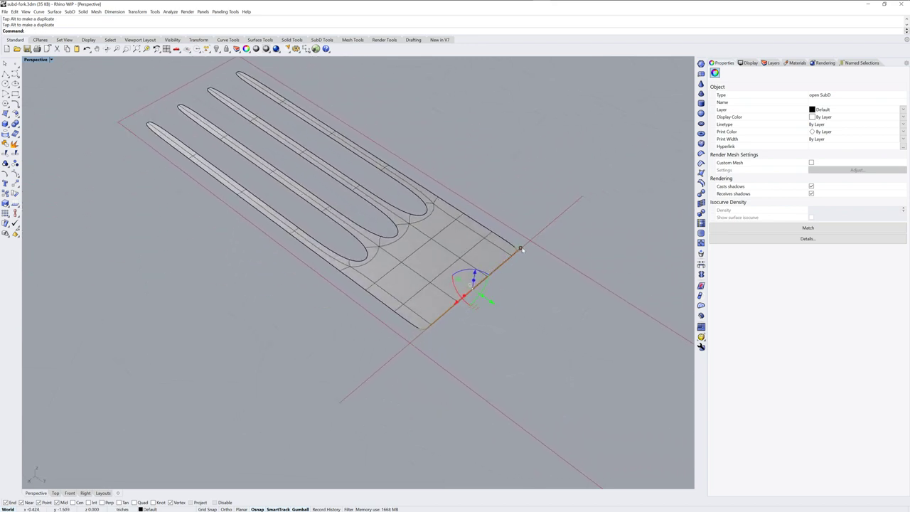
drag(522, 250, 498, 265)
right_drag(498, 264, 485, 290)
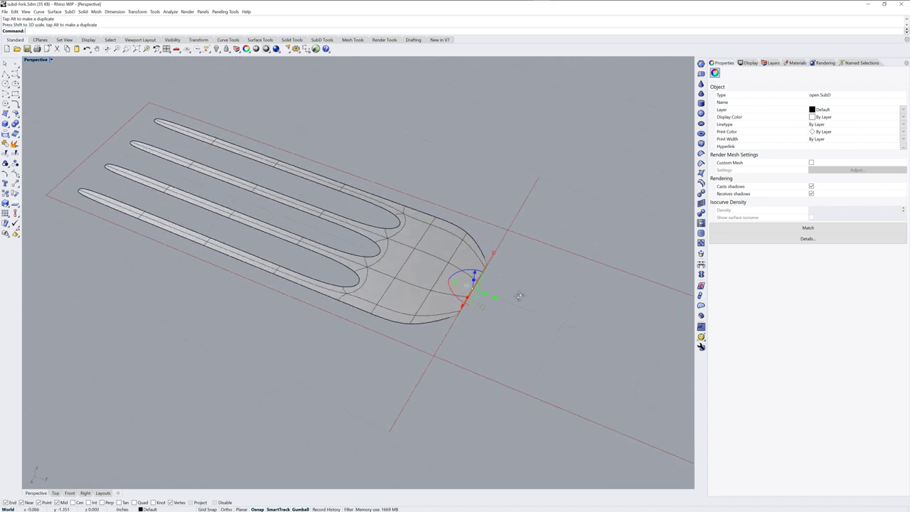
ctrl+drag(485, 291, 542, 292)
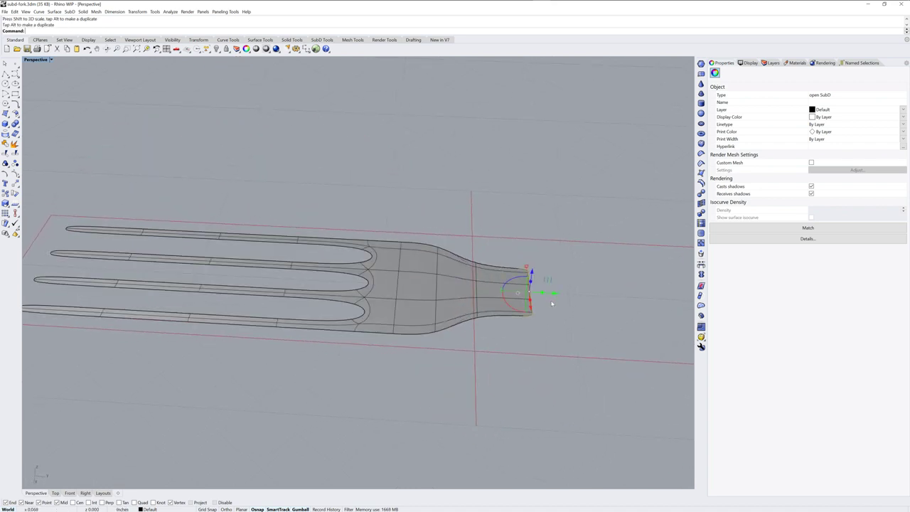
Stretch the neck into a long straight handle, then view the fork upright.
scroll(555, 310, down, 5)
mouse_move(548, 325)
right_down()
mouse_move(379, 315)
mouse_move(391, 325)
right_up()
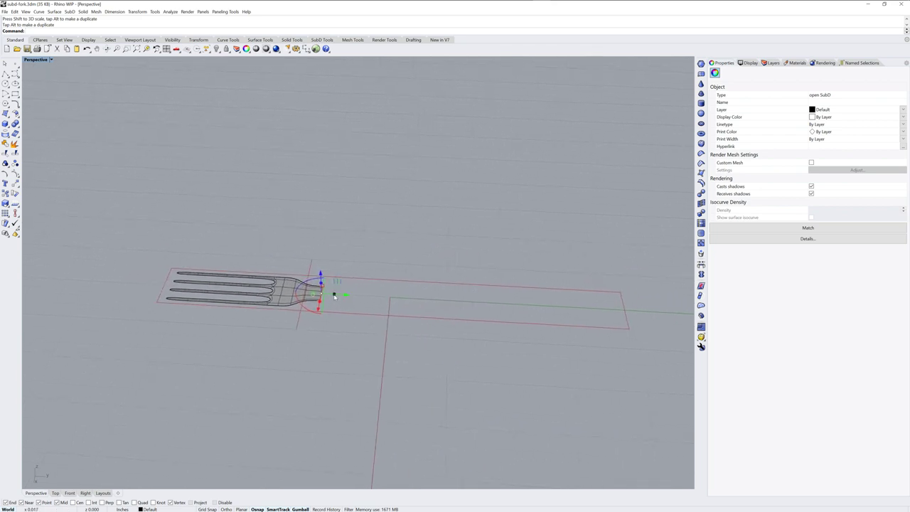
mouse_move(335, 298)
ctrl+mouse_down()
mouse_move(553, 315)
mouse_move(636, 311)
ctrl+mouse_up()
click(509, 343)
right_drag(509, 342, 441, 216)
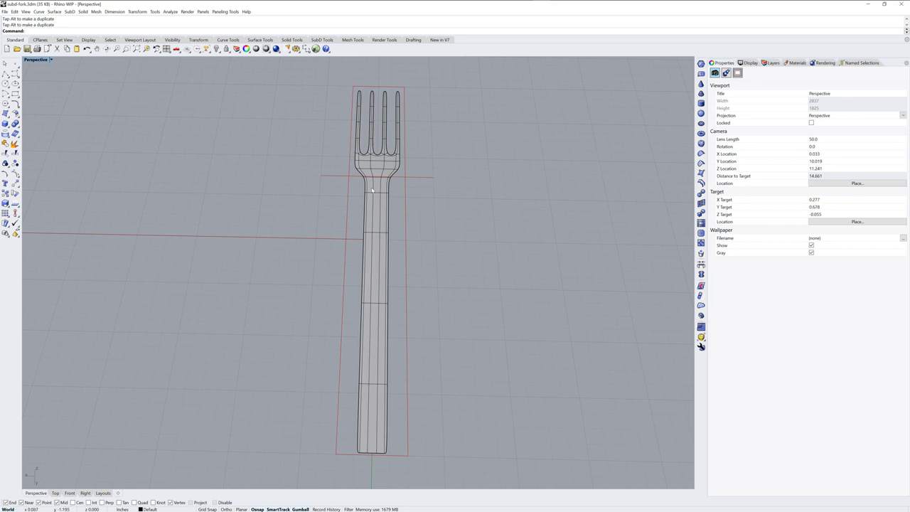
mouse_move(372, 190)
shift+right_down()
mouse_move(424, 209)
mouse_move(406, 199)
shift+right_up()
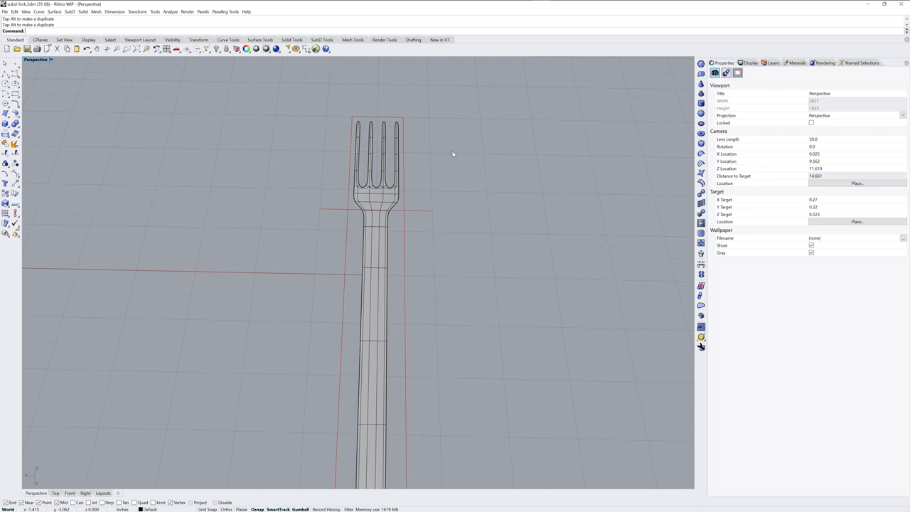
Window-select the fork head and its four tines.
ctrl+shift+drag(326, 100, 438, 220)
scroll(403, 218, up, 3)
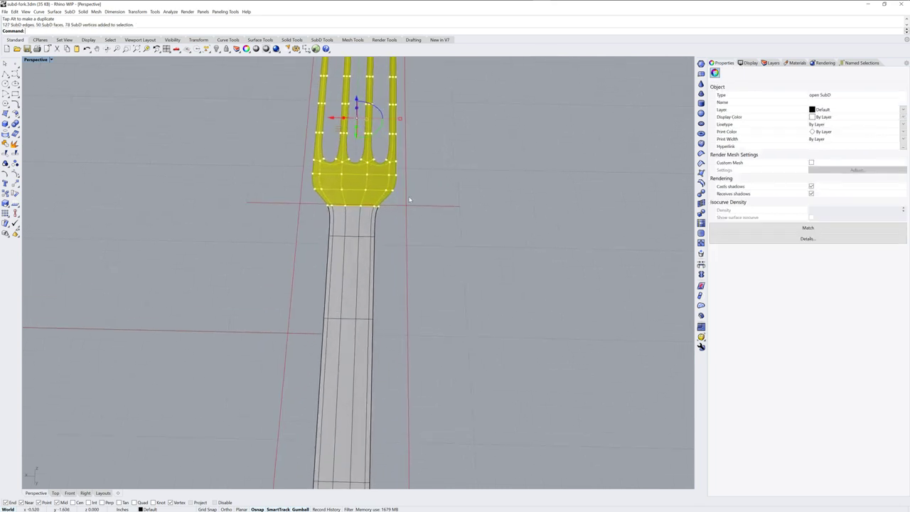
scroll(470, 300, up, 2)
scroll(438, 270, up, 2)
right_drag(442, 265, 440, 265)
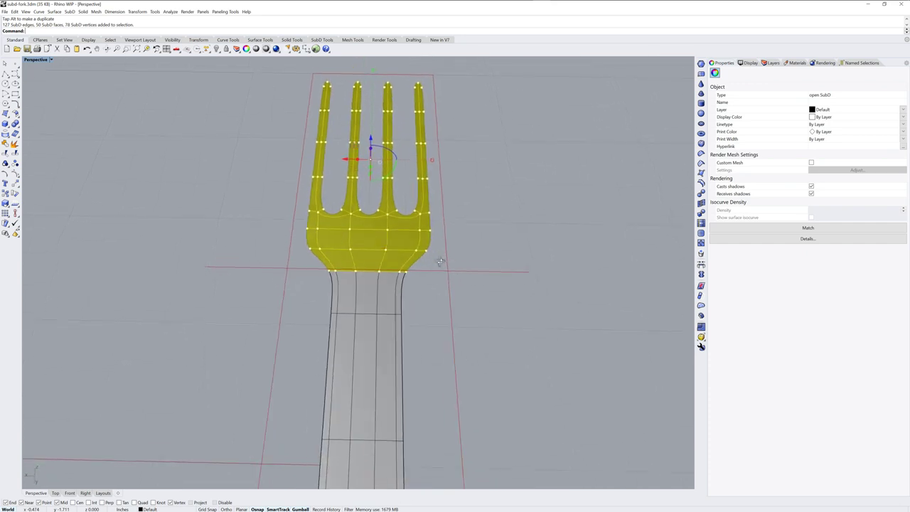
Taper the head along an axis from its base to above the tines, narrowing the tips.
text(ta)
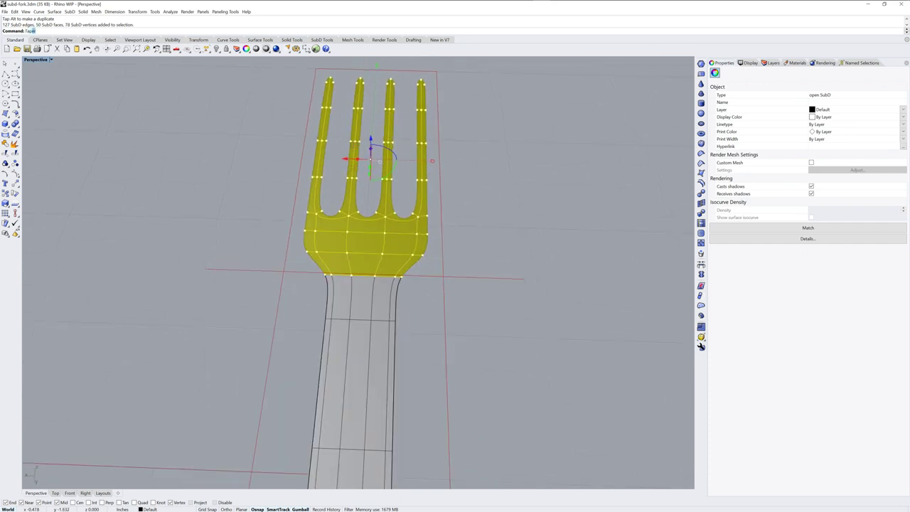
text(per)
key(Return)
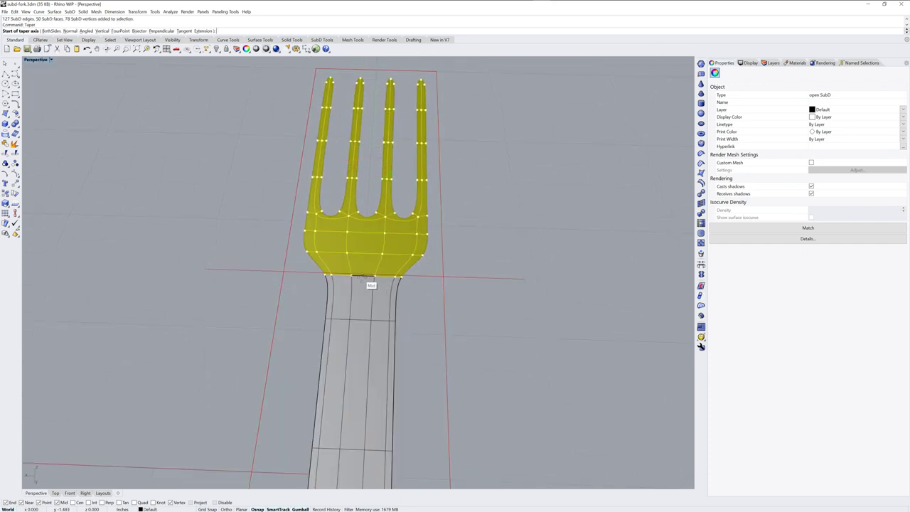
click(366, 276)
click(377, 65)
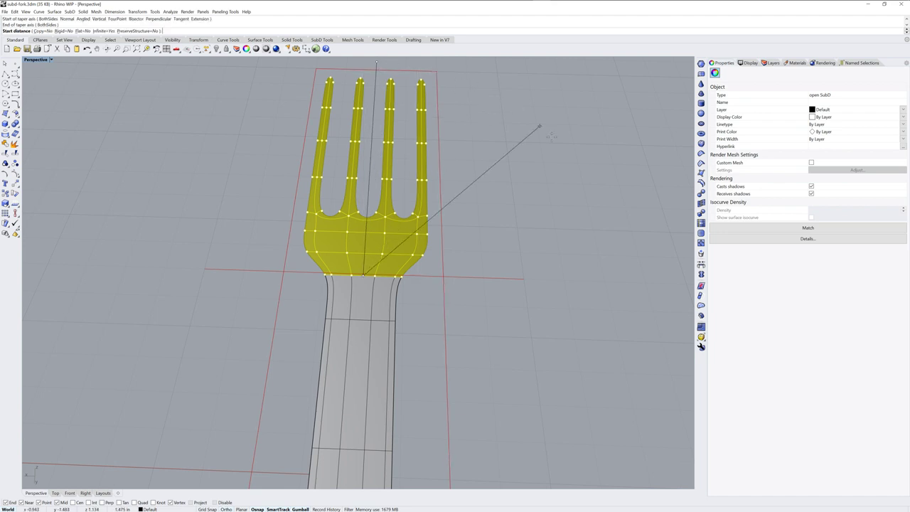
click(642, 266)
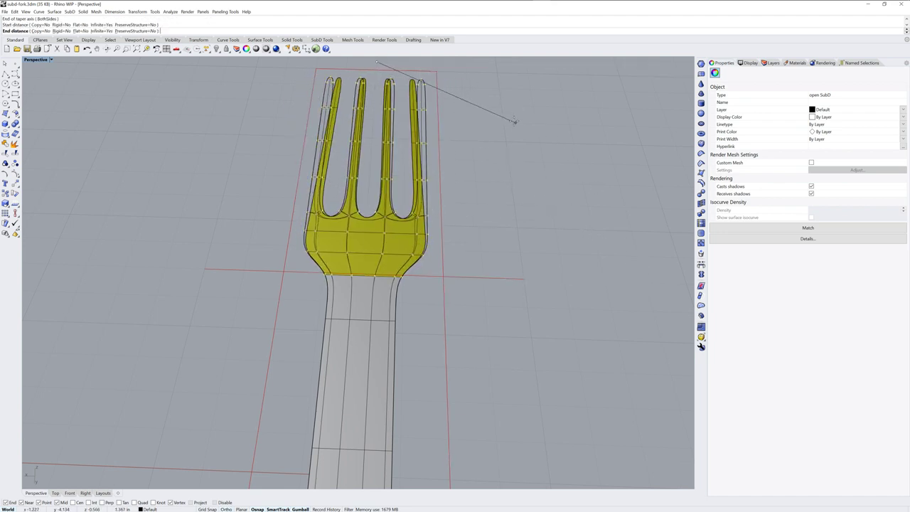
click(502, 110)
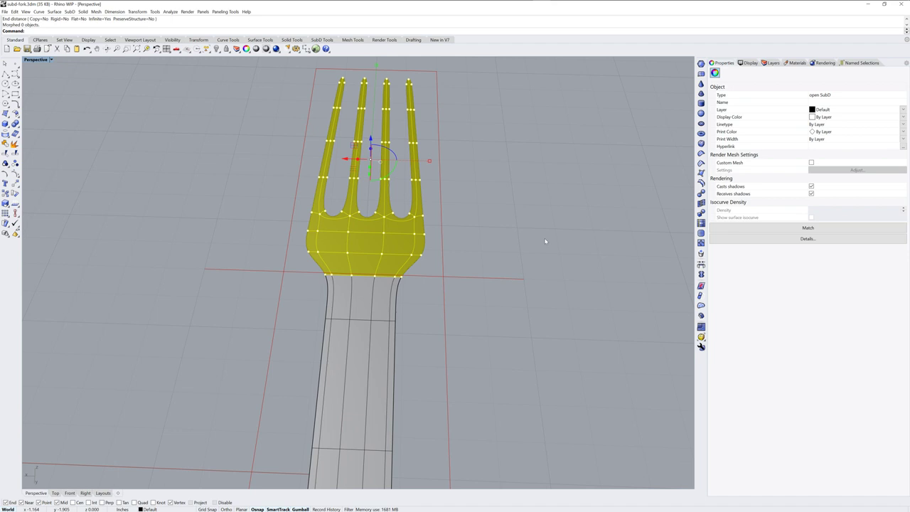
key(Escape)
mouse_move(545, 241)
right_down()
mouse_move(433, 270)
mouse_move(451, 315)
right_up()
scroll(453, 315, up, 2)
scroll(438, 310, up, 2)
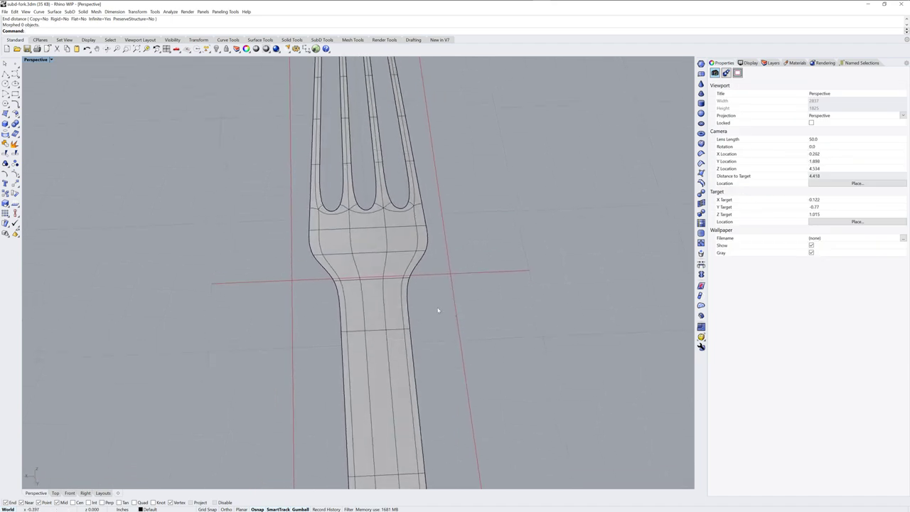
scroll(340, 256, up, 3)
scroll(359, 243, up, 1)
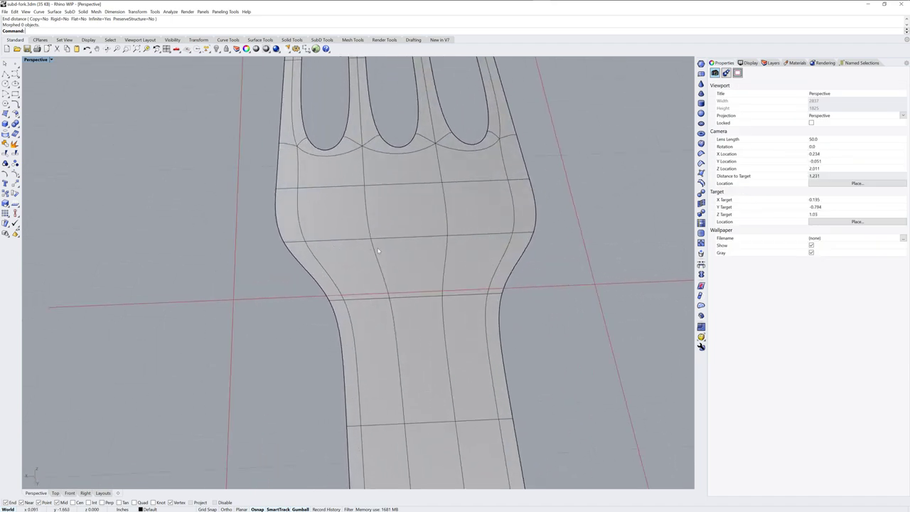
scroll(378, 251, down, 3)
ctrl+shift+click(345, 246)
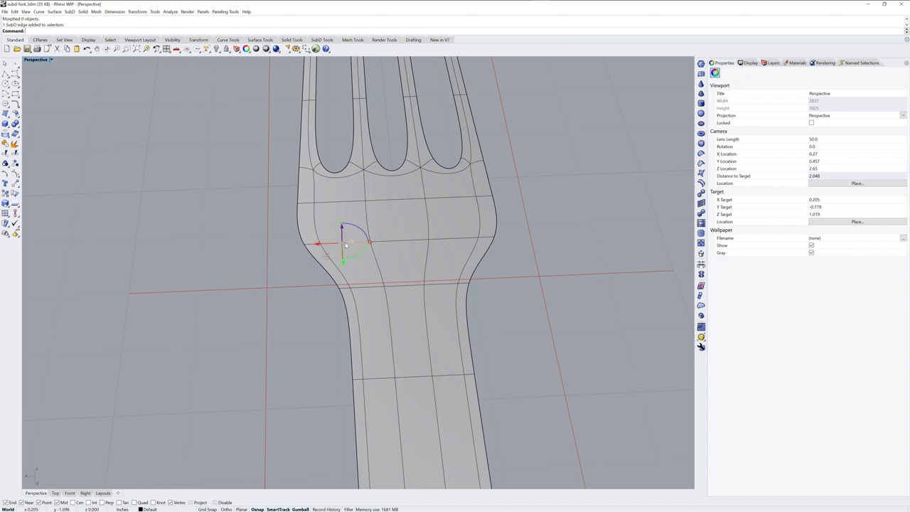
ctrl+shift+double_click(345, 245)
click(494, 279)
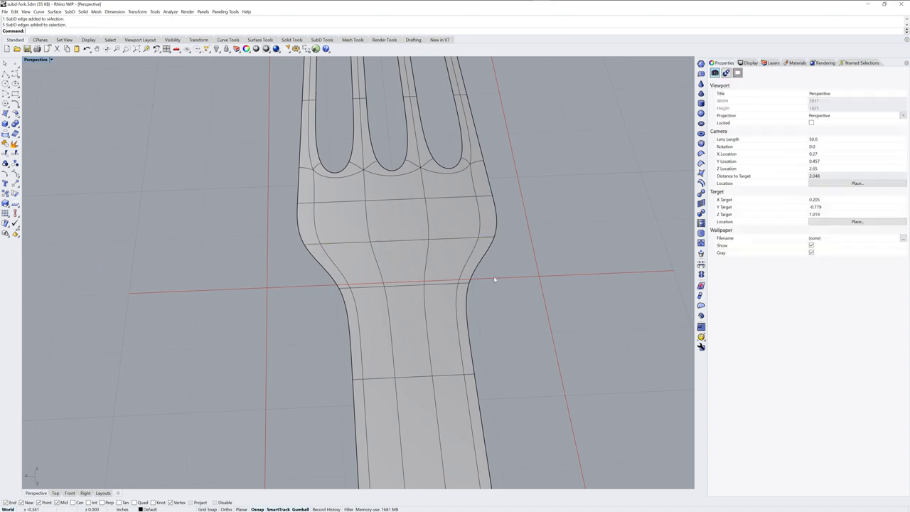
ctrl+shift+click(308, 233)
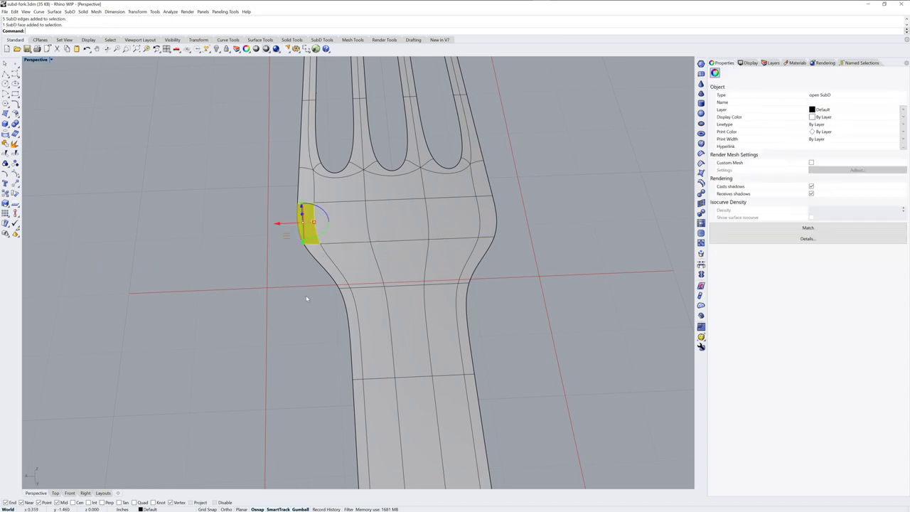
ctrl+shift+double_click(336, 229)
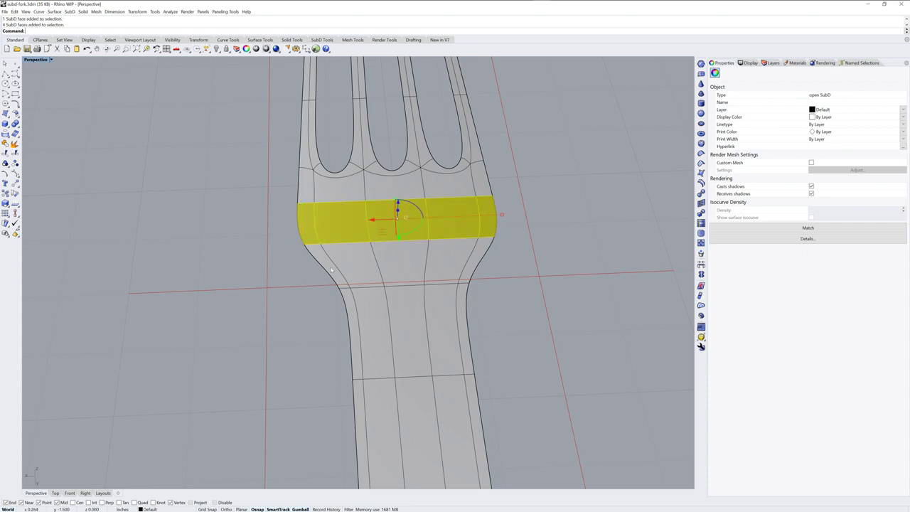
click(509, 257)
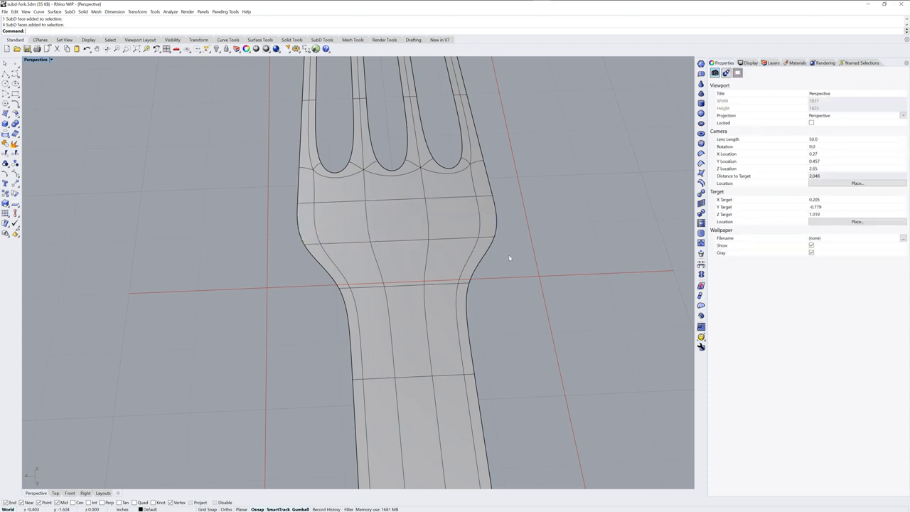
ctrl+shift+click(299, 234)
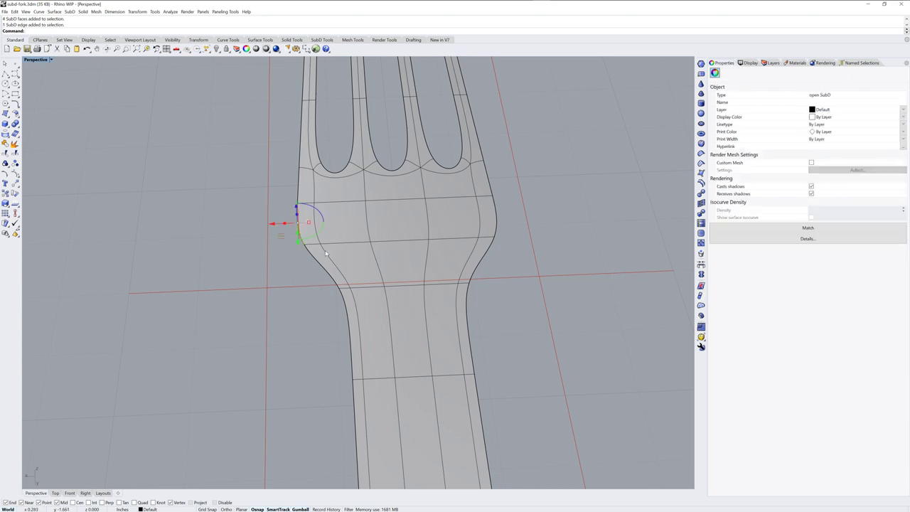
ctrl+shift+double_click(319, 241)
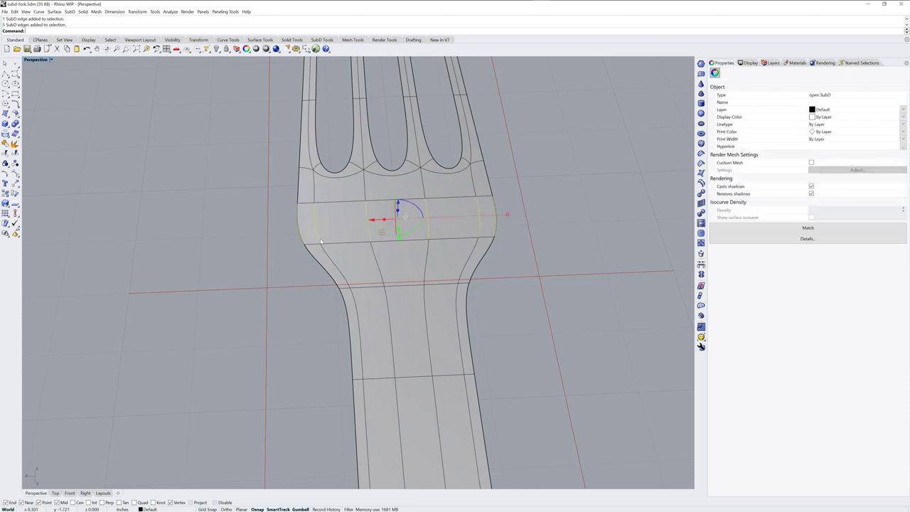
click(504, 265)
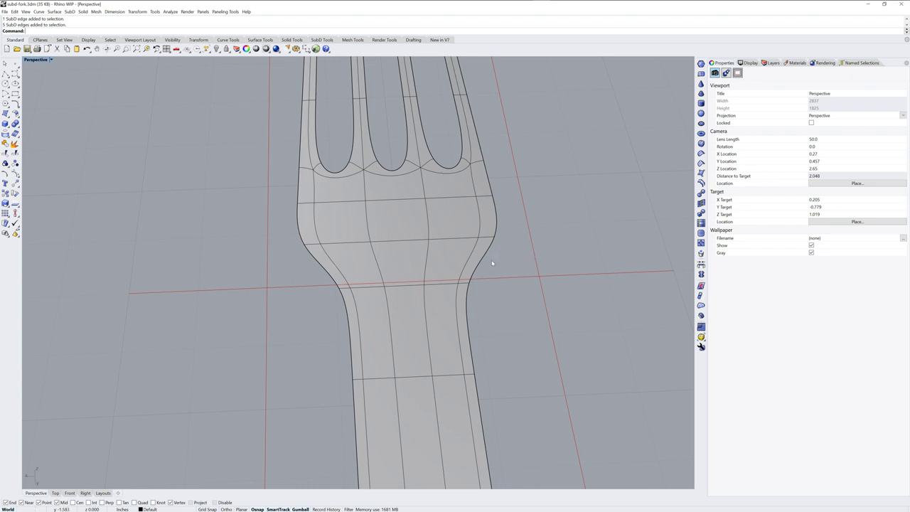
Pull the neck's edge loop inward to narrow the flared neck sides.
scroll(323, 284, down, 3)
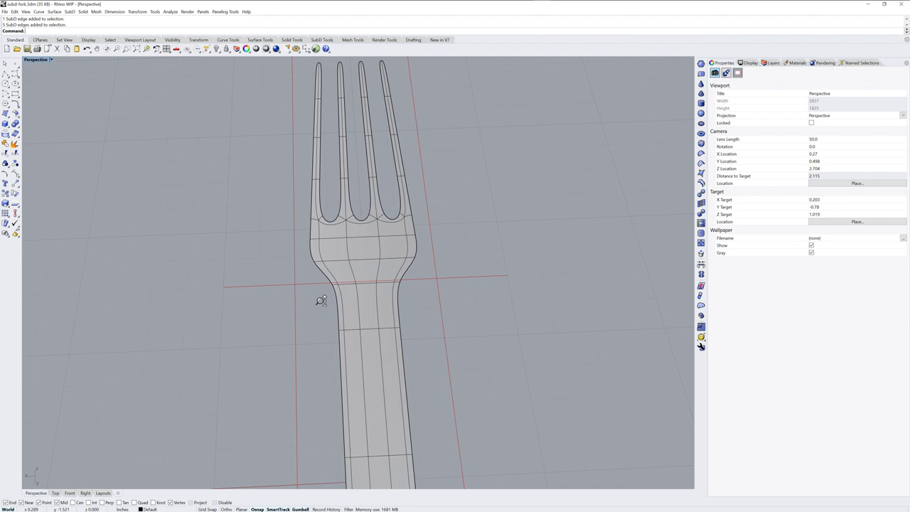
scroll(320, 300, down, 1)
click(322, 263)
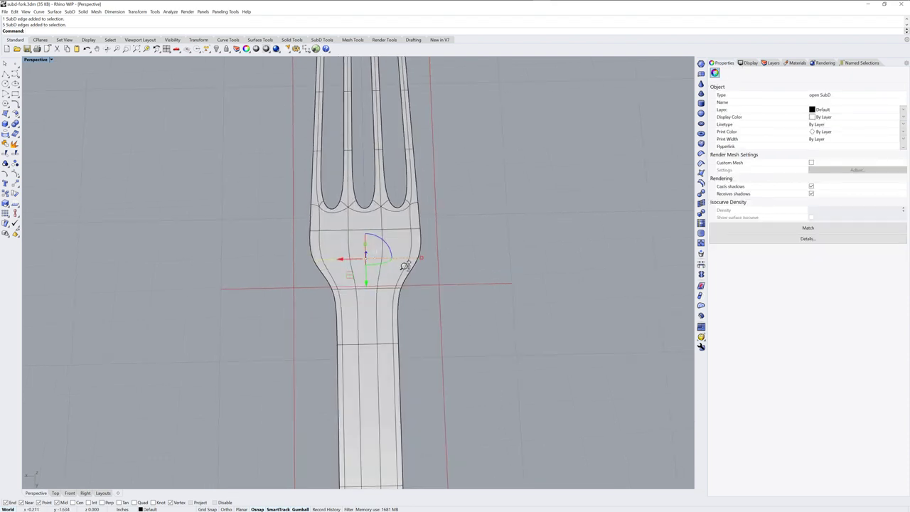
scroll(402, 264, up, 3)
drag(436, 250, 425, 253)
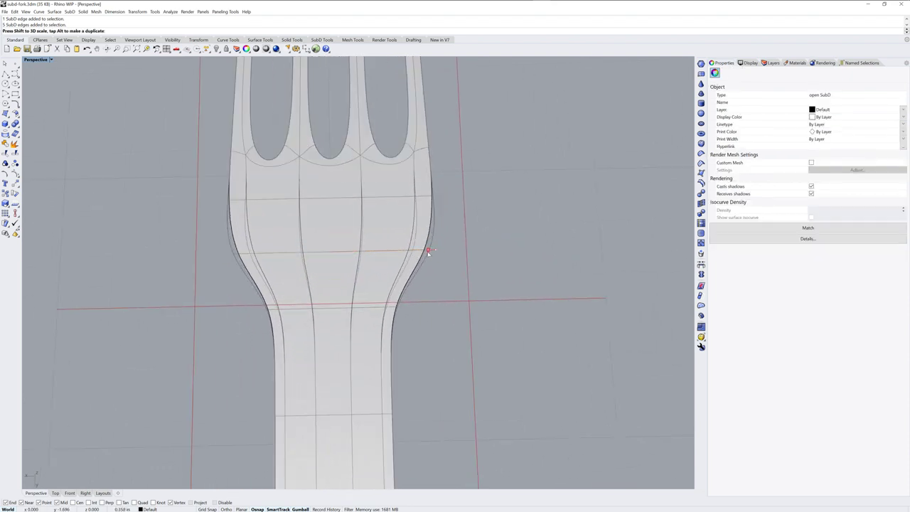
click(431, 274)
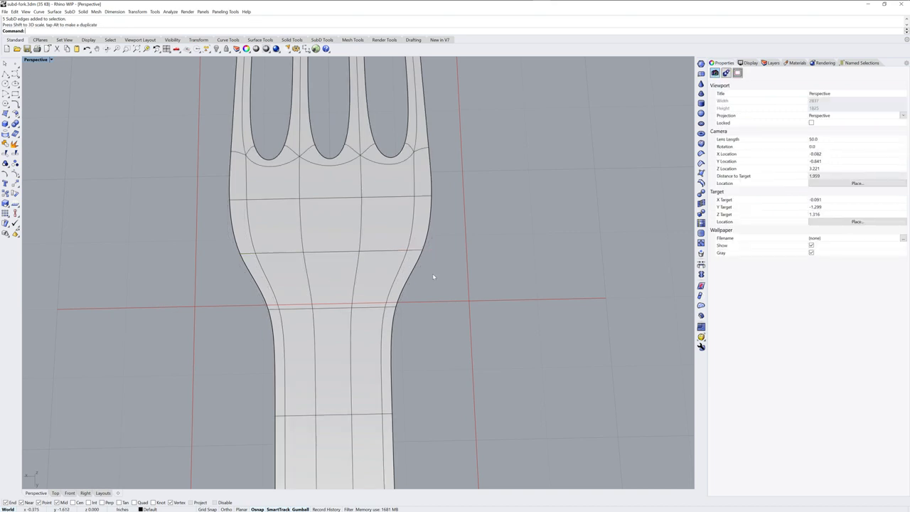
Move the handle stem's edge loop inward to slim the handle.
scroll(374, 335, down, 1)
scroll(414, 351, down, 1)
shift+right_drag(415, 351, 412, 250)
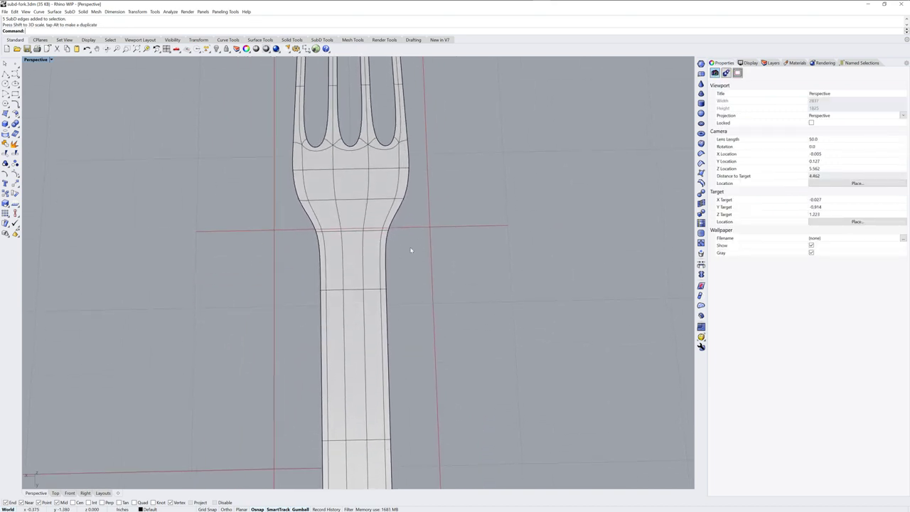
click(335, 292)
drag(389, 289, 372, 290)
click(400, 305)
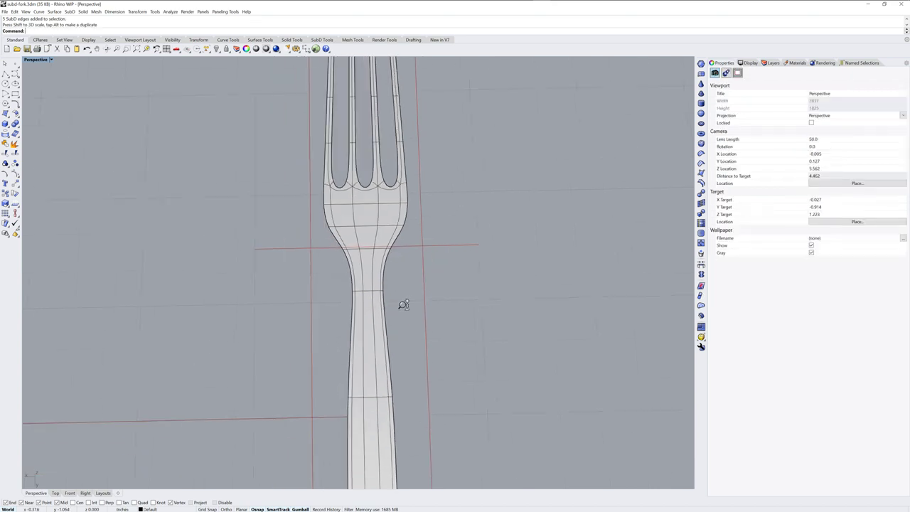
scroll(400, 305, down, 2)
mouse_move(464, 357)
shift+right_down()
mouse_move(420, 226)
mouse_move(422, 332)
mouse_move(406, 319)
mouse_move(440, 317)
mouse_move(478, 359)
shift+right_up()
Offset the fork into a solid SubD with OffsetSubD.
click(441, 313)
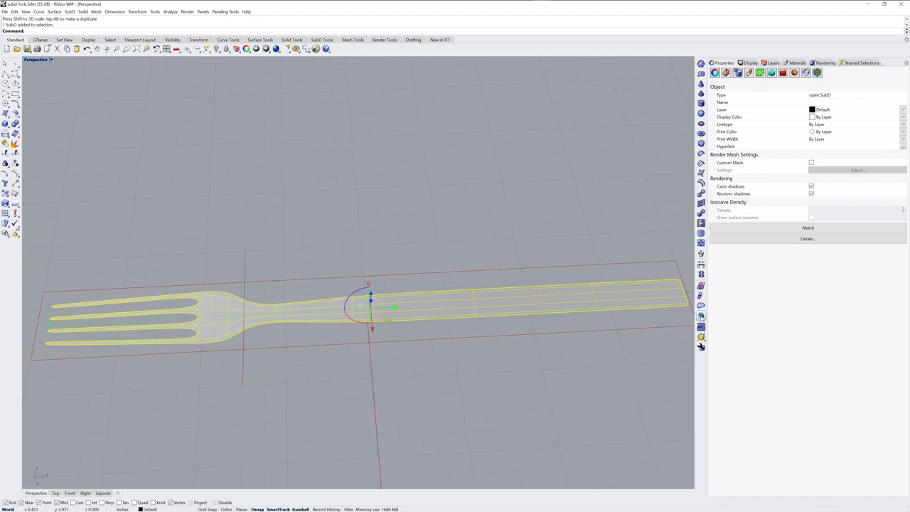
click(700, 316)
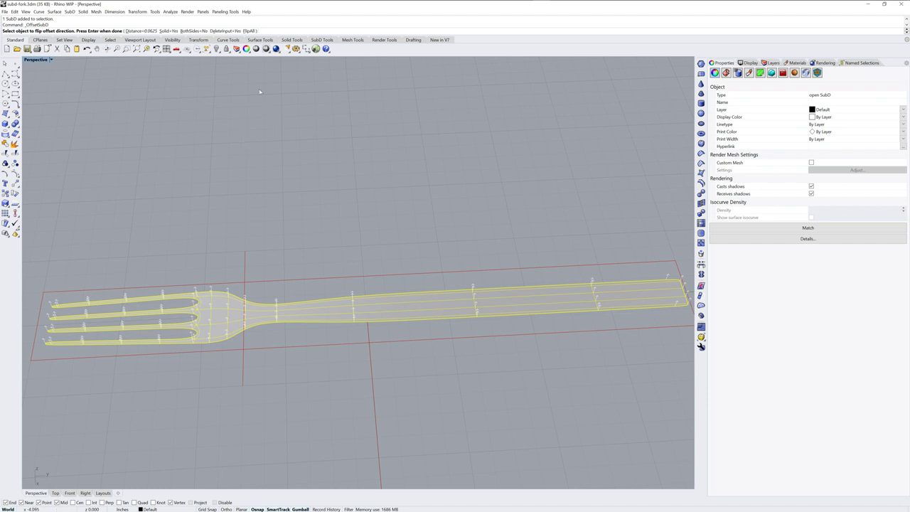
key(Return)
Orbit and zoom around the fork to inspect its new thickness.
right_drag(389, 388, 436, 349)
scroll(427, 334, up, 2)
scroll(393, 303, up, 4)
click(393, 303)
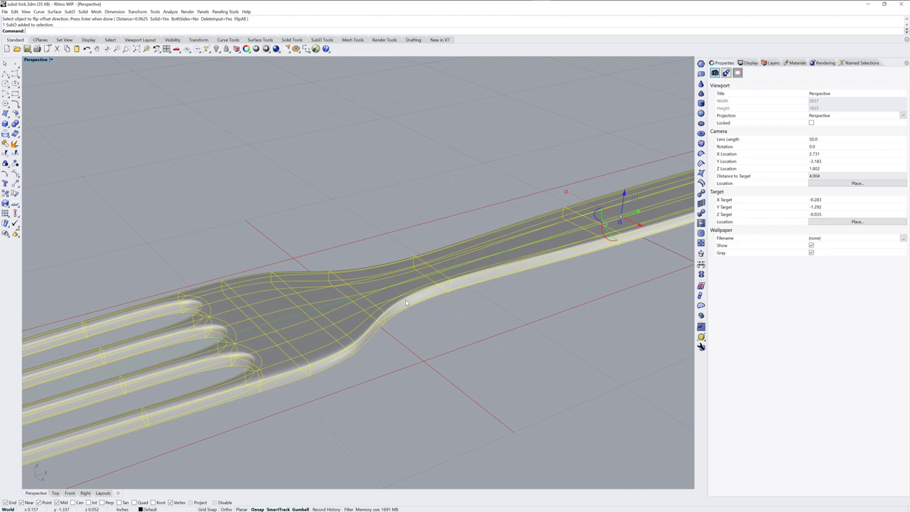
click(429, 332)
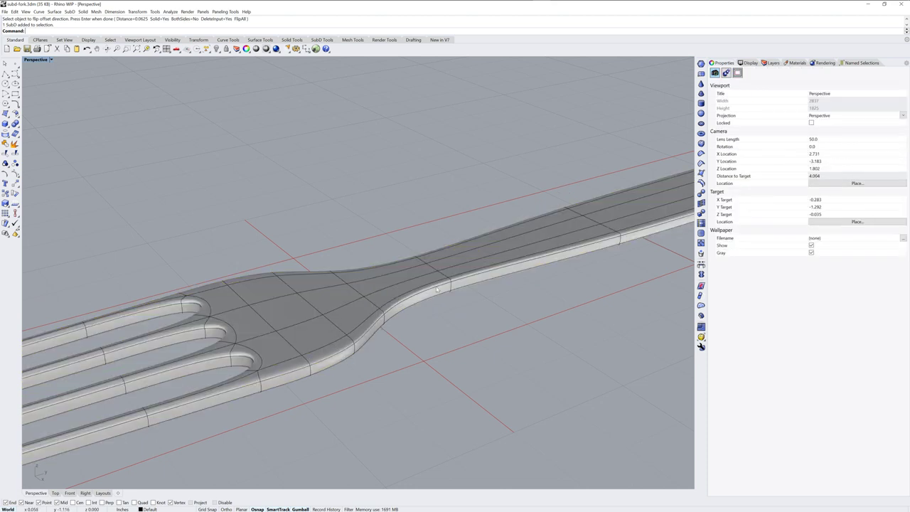
scroll(392, 319, down, 5)
scroll(413, 322, down, 5)
mouse_move(413, 322)
right_down()
mouse_move(333, 308)
mouse_move(353, 292)
mouse_move(351, 320)
right_up()
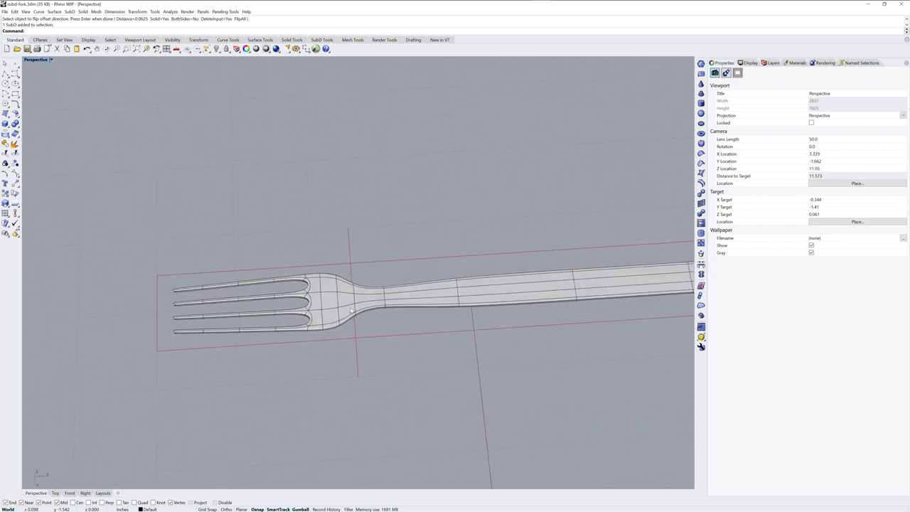
Turn on the fork's edit points with EditPtOn.
text(EditPtOn)
key(Return)
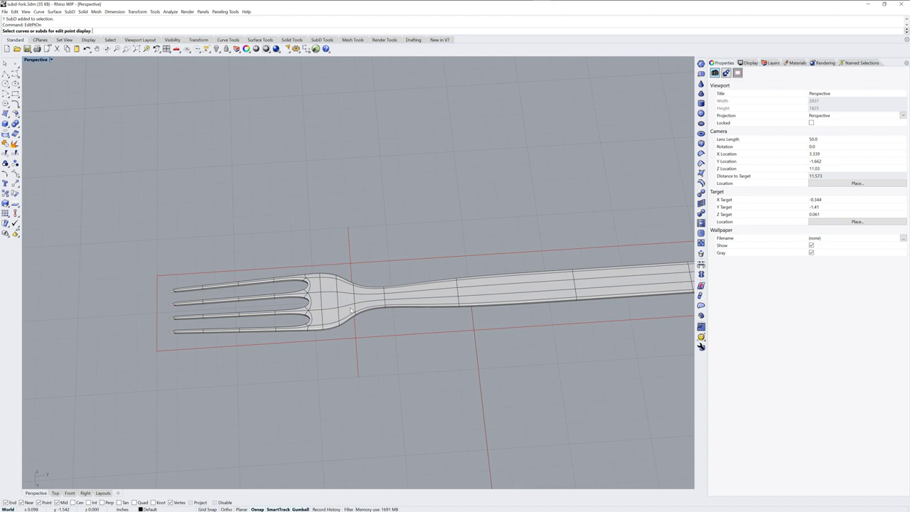
click(351, 310)
key(Return)
From a top view, window-select the edit points along the tines and head.
mouse_move(391, 317)
right_down()
mouse_move(385, 324)
mouse_move(392, 261)
mouse_move(391, 275)
right_up()
scroll(352, 320, up, 2)
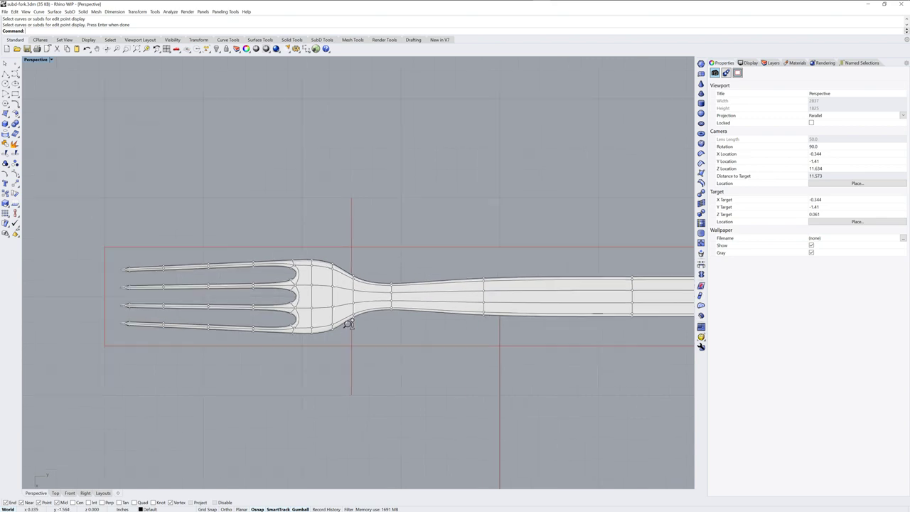
scroll(357, 322, up, 2)
shift+right_drag(357, 322, 487, 305)
scroll(487, 305, down, 1)
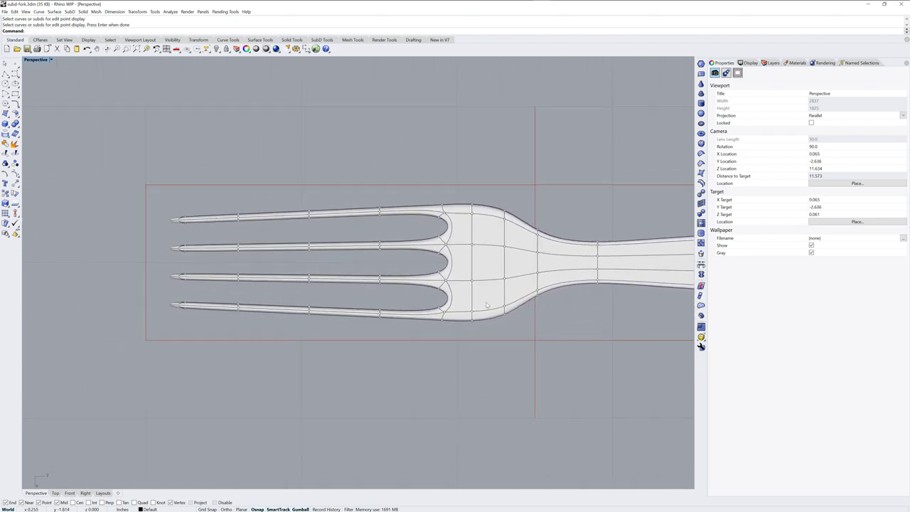
mouse_move(171, 240)
mouse_down()
mouse_move(431, 298)
mouse_move(519, 297)
mouse_up()
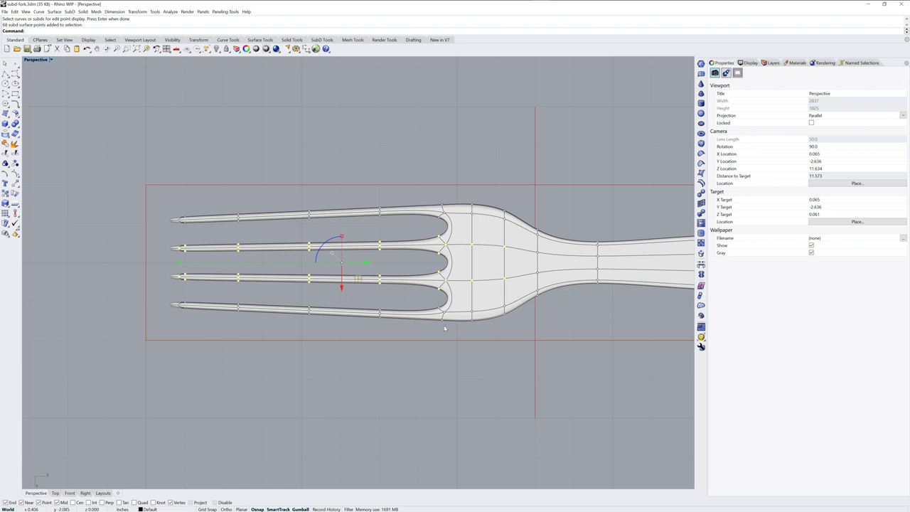
right_drag(420, 345, 373, 264)
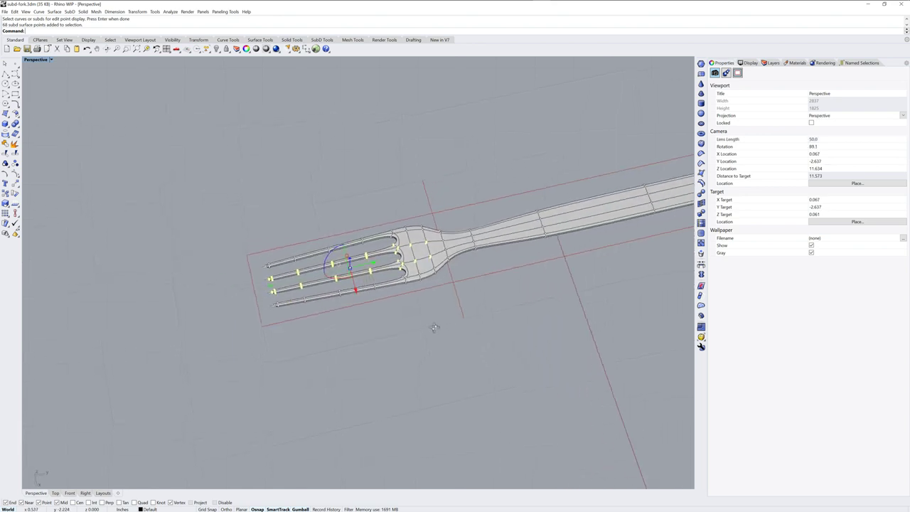
scroll(427, 268, up, 4)
scroll(467, 272, up, 3)
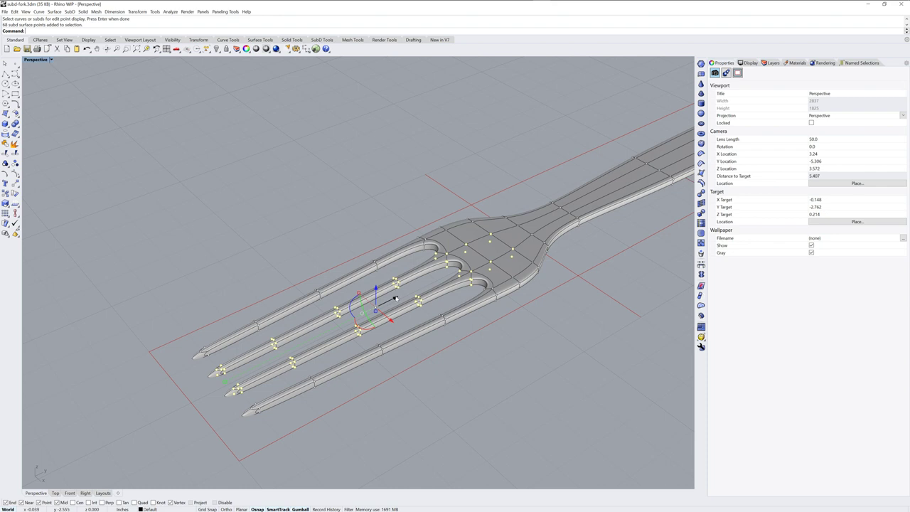
Rotate the selected tine points by a typed value about a pivot at the tine tips.
ctrl+drag(395, 298, 245, 369)
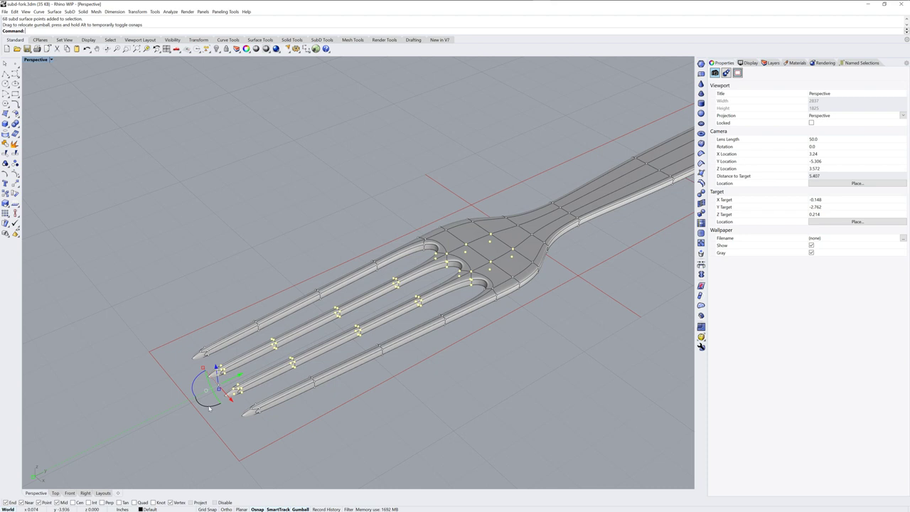
mouse_move(201, 404)
right_down()
mouse_move(219, 419)
mouse_move(202, 396)
right_up()
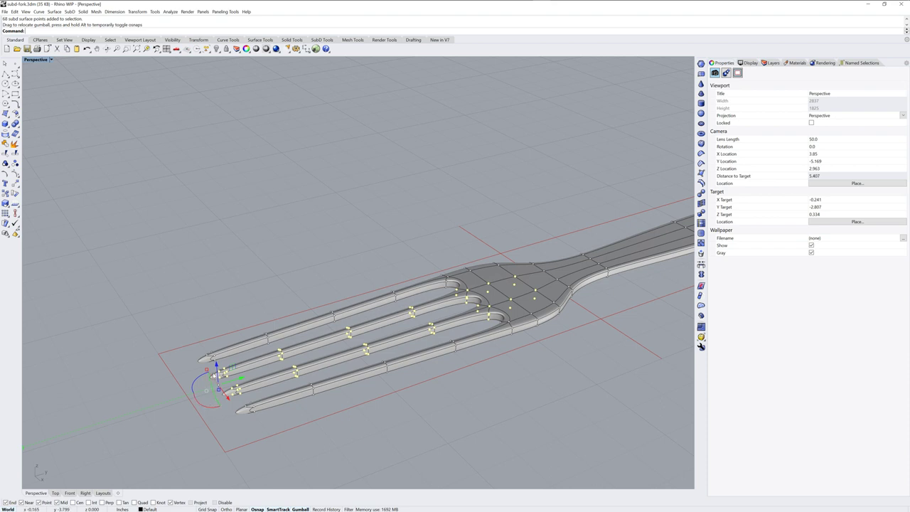
click(207, 409)
text(-1)
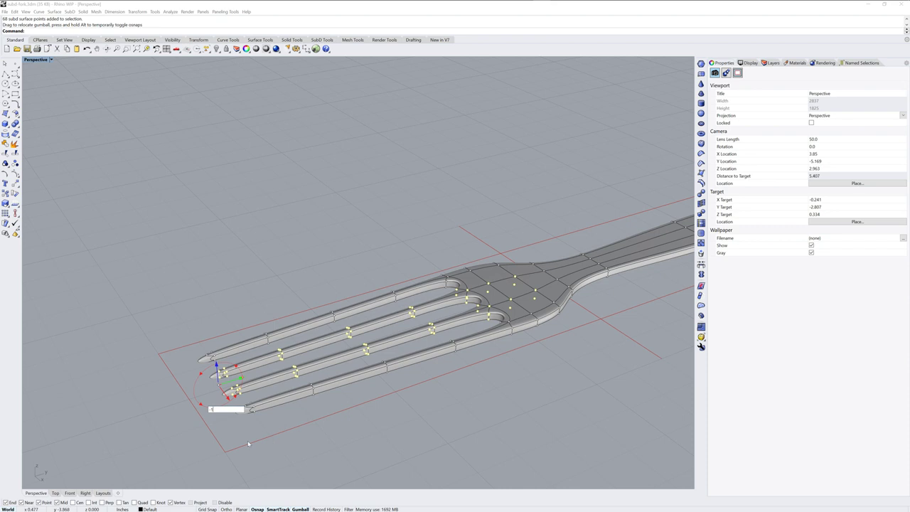
key(Return)
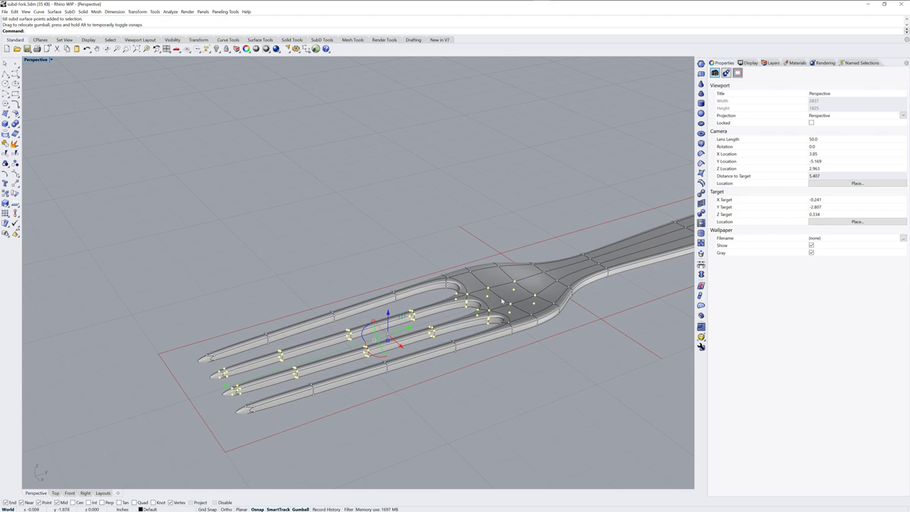
key(Escape)
Hide the fork's control points and orbit around the smooth fork.
scroll(483, 355, down, 2)
scroll(365, 341, down, 2)
scroll(351, 339, down, 1)
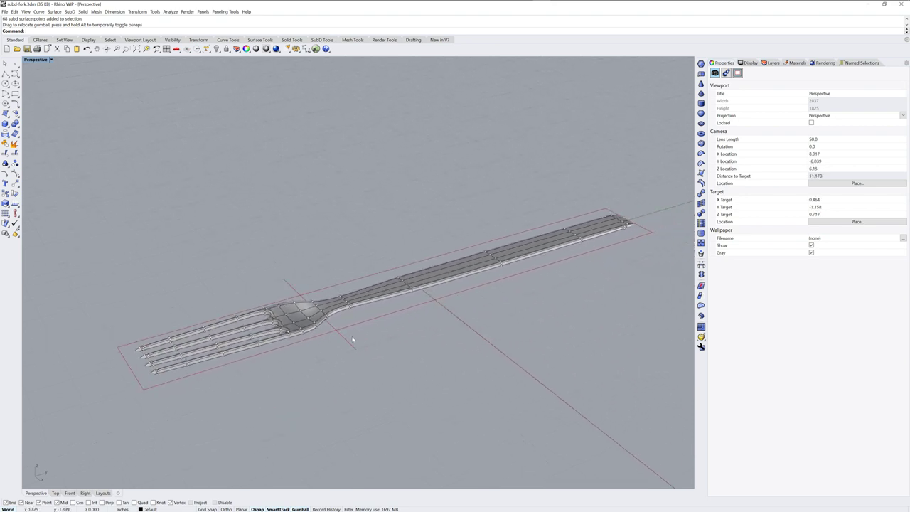
key(Escape)
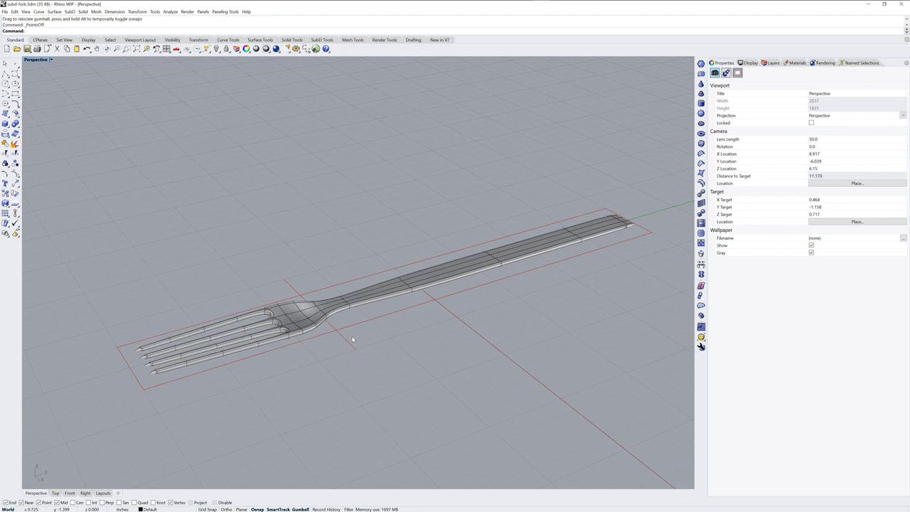
right_drag(352, 339, 457, 331)
scroll(456, 331, down, 2)
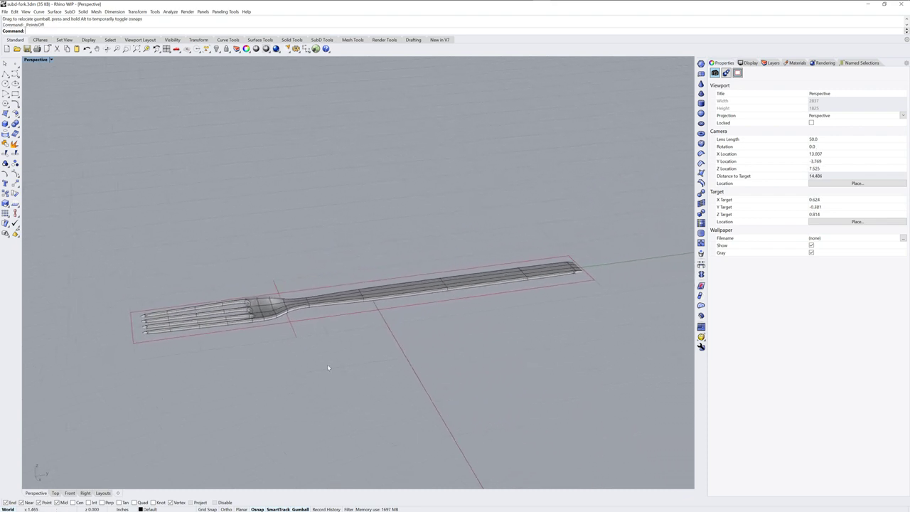
key(ctrl+Tab)
key(ctrl+Tab)
key(ctrl+Tab)
scroll(452, 338, down, 2)
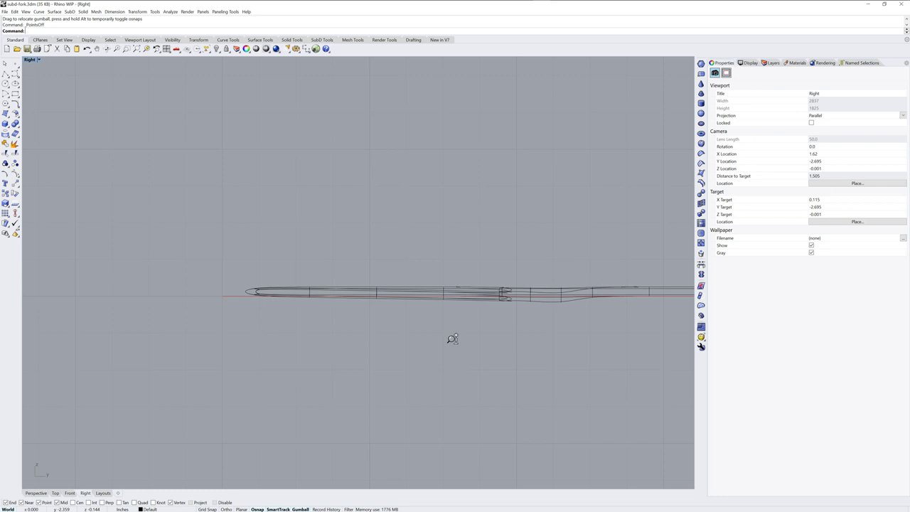
right_drag(453, 339, 319, 339)
scroll(319, 340, down, 1)
right_drag(426, 337, 509, 315)
drag(500, 284, 566, 321)
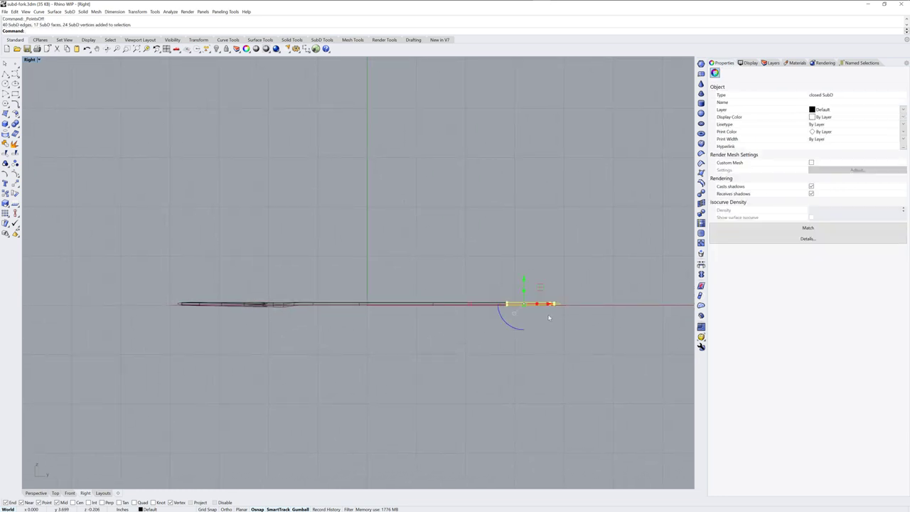
scroll(549, 317, up, 3)
drag(526, 298, 488, 343)
scroll(479, 325, down, 1)
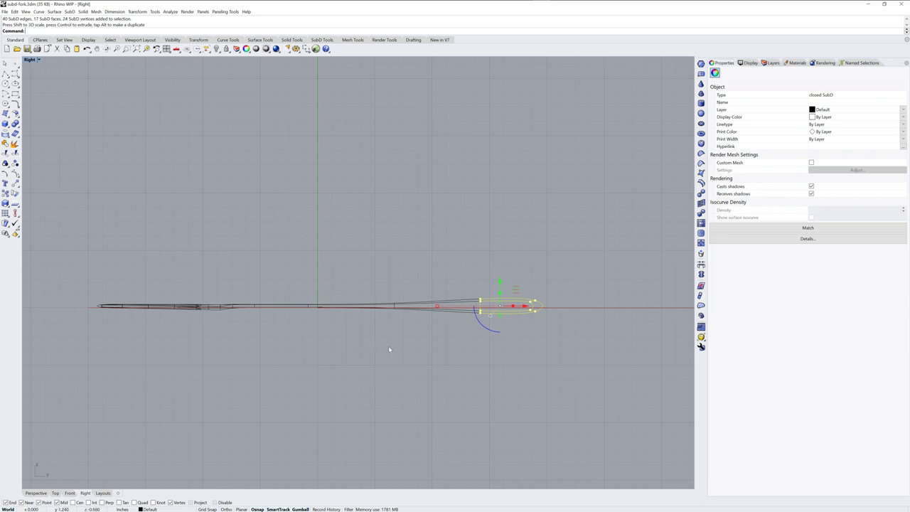
key(ctrl+z)
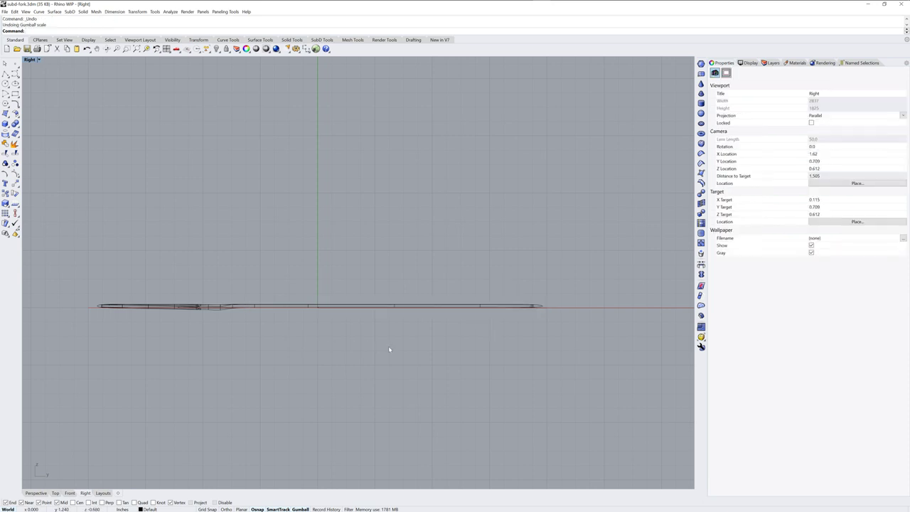
Switch Soft Transform on with Enable=Yes.
click(198, 40)
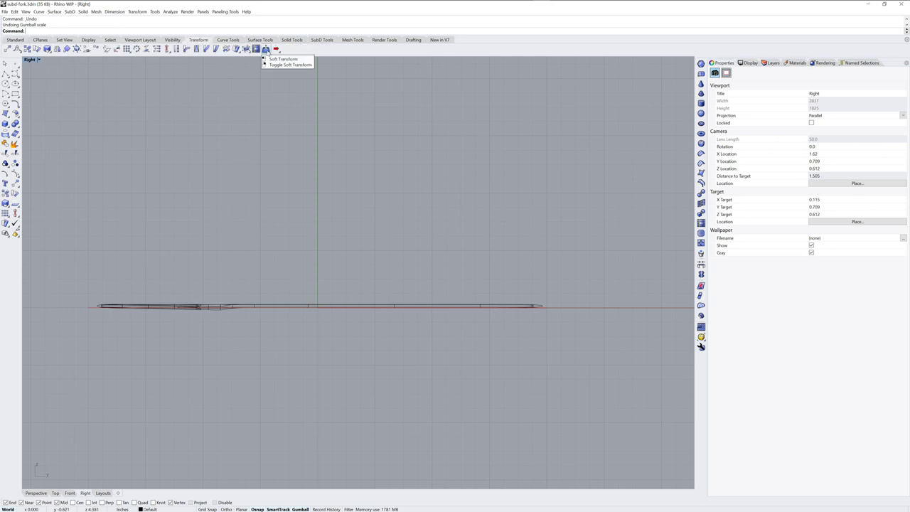
click(265, 49)
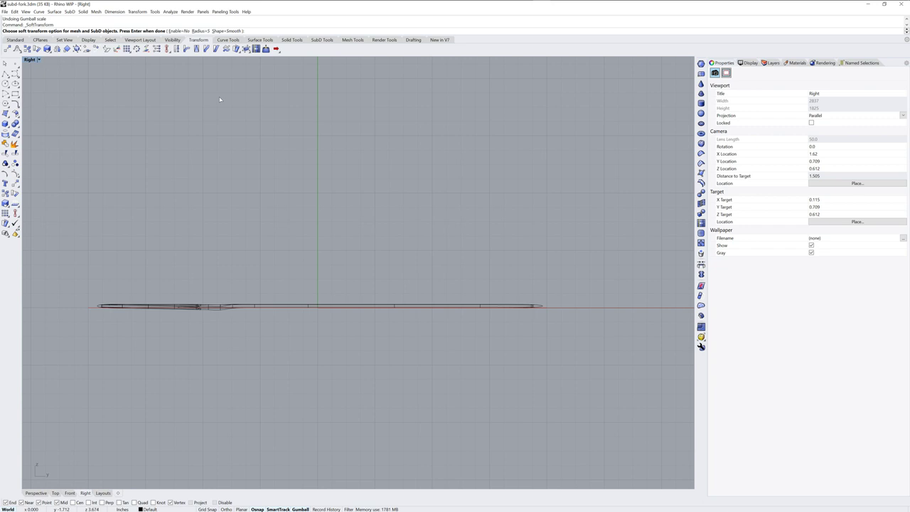
click(178, 31)
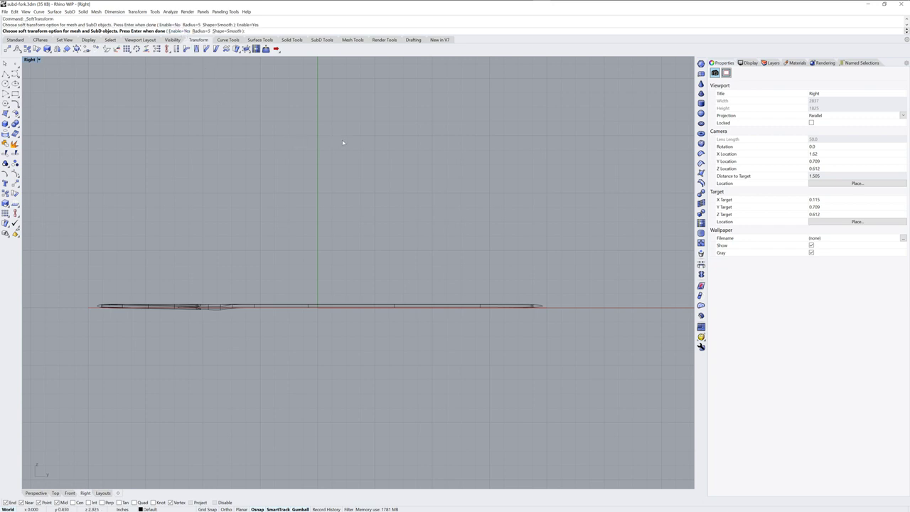
key(Return)
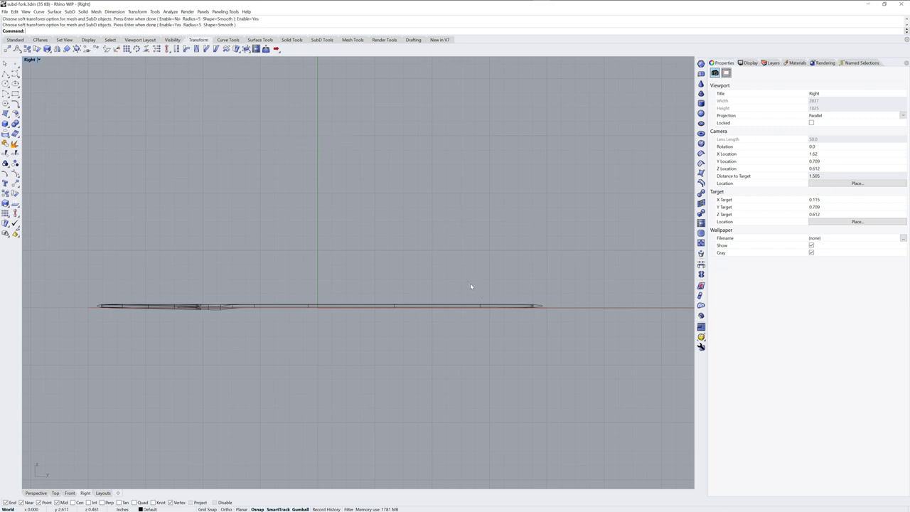
Window-select the handle's end and gumball-scale it to thicken it with soft falloff.
drag(470, 285, 562, 331)
scroll(497, 313, up, 2)
scroll(487, 305, up, 2)
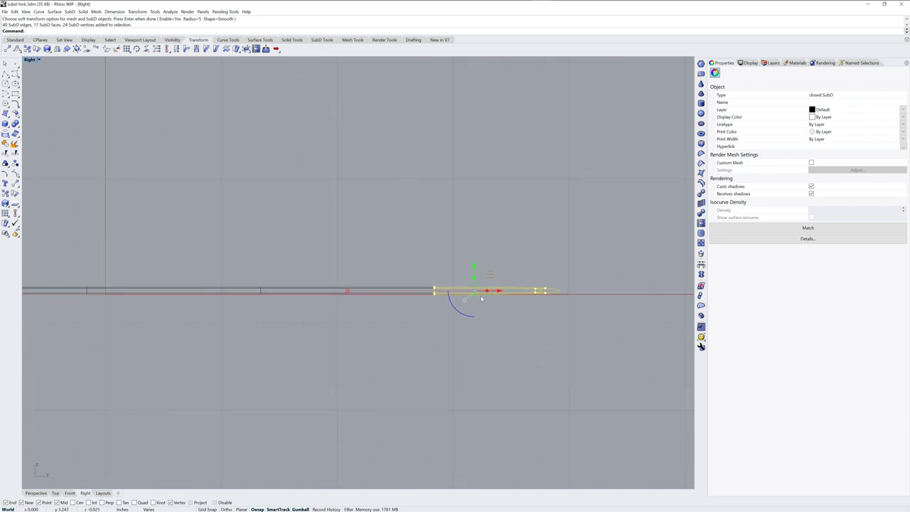
drag(476, 299, 474, 306)
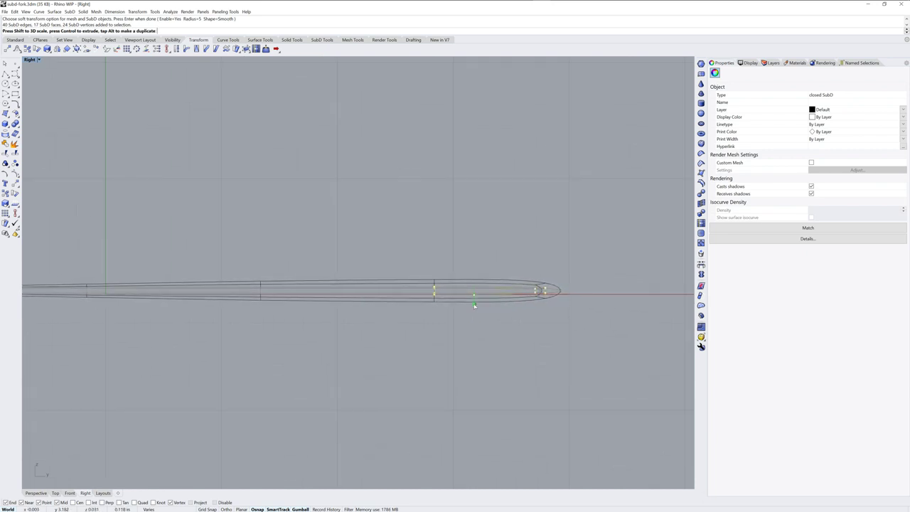
scroll(462, 330, down, 2)
scroll(476, 320, down, 2)
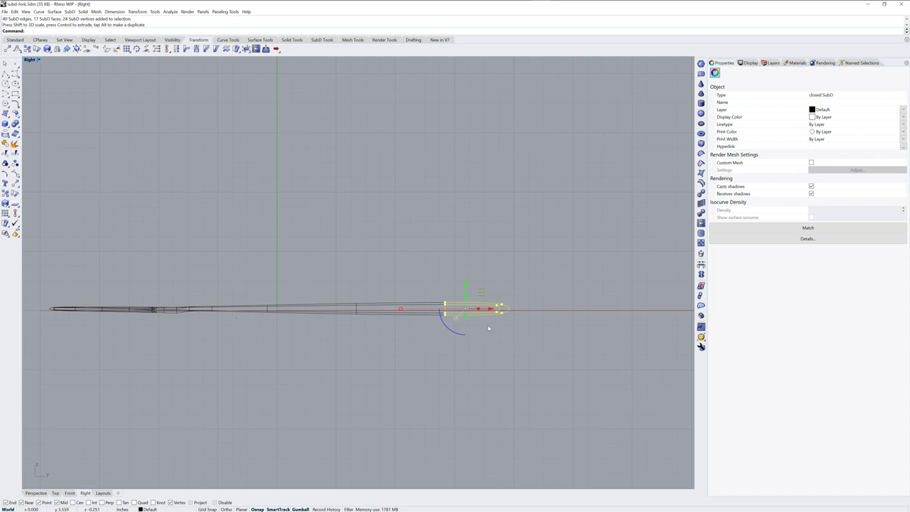
Undo the first try and scale the reselected handle end by exactly 3.
key(ctrl+z)
drag(431, 282, 533, 340)
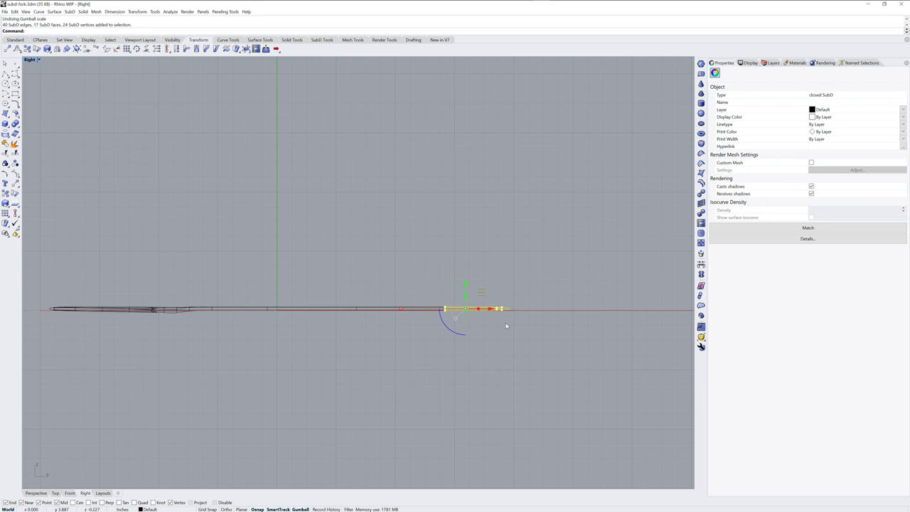
scroll(490, 324, up, 2)
click(424, 301)
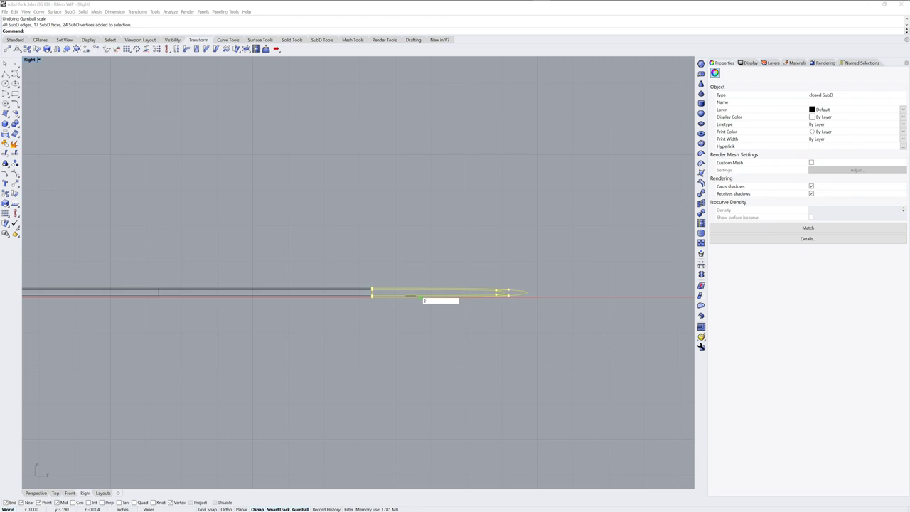
key(Return)
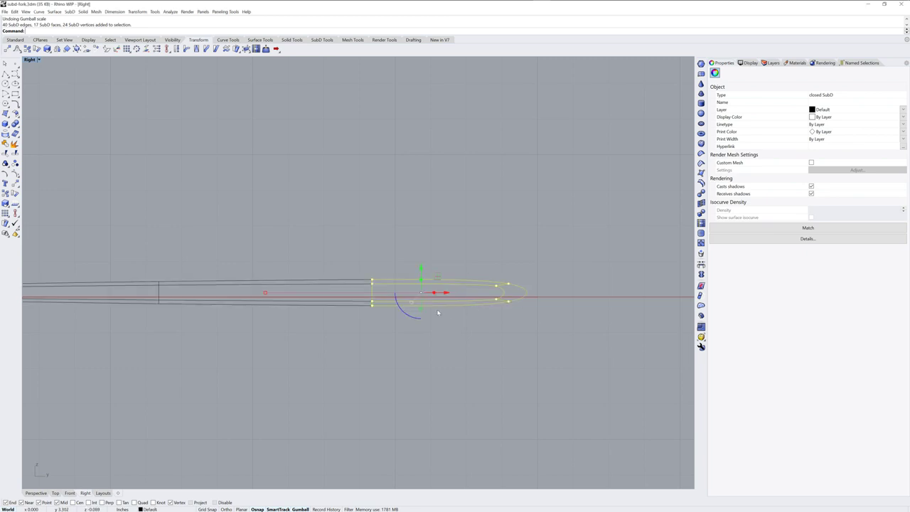
right_drag(437, 331, 483, 322)
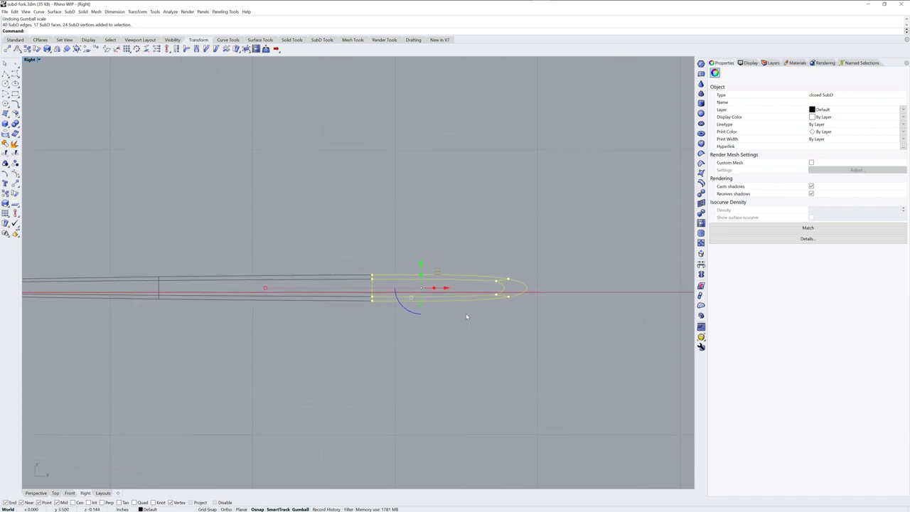
scroll(455, 324, down, 3)
scroll(441, 334, down, 2)
right_drag(406, 341, 483, 342)
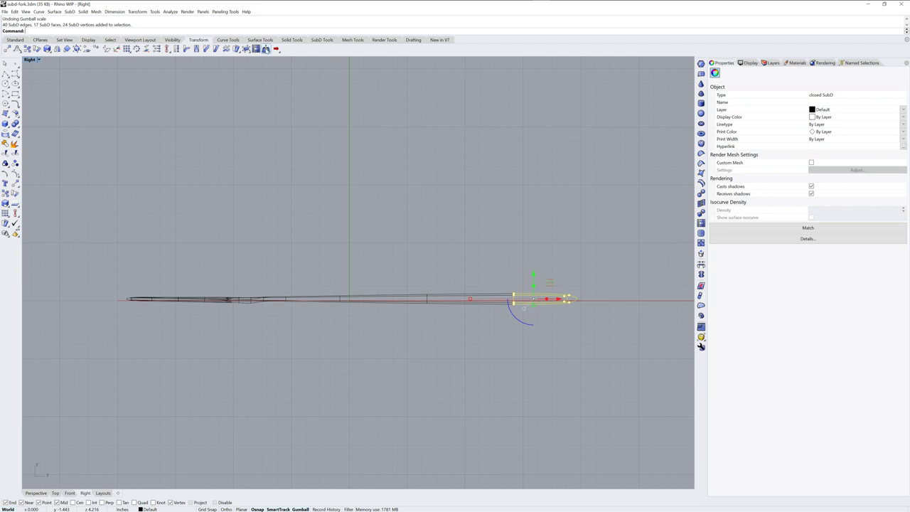
Toggle Soft Transform and try raising the handle tip, then undo the raise.
click(267, 50)
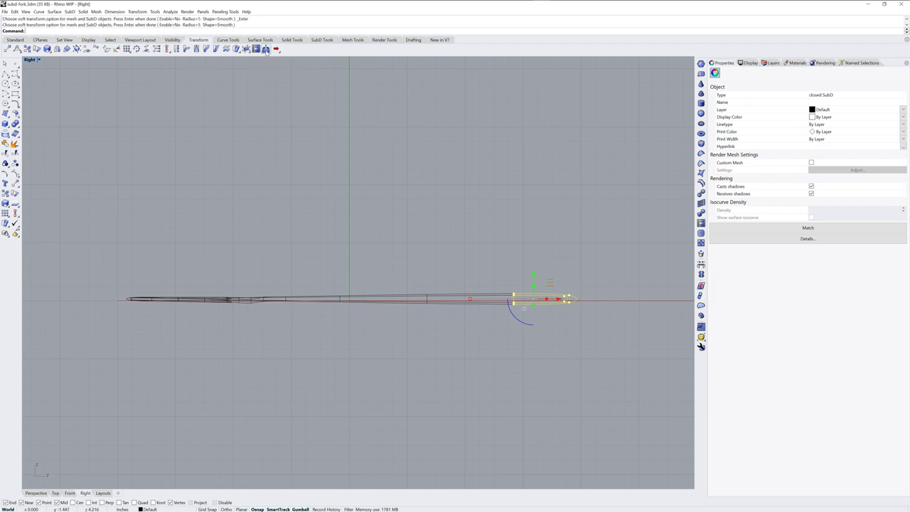
click(267, 50)
click(267, 50)
drag(534, 274, 534, 273)
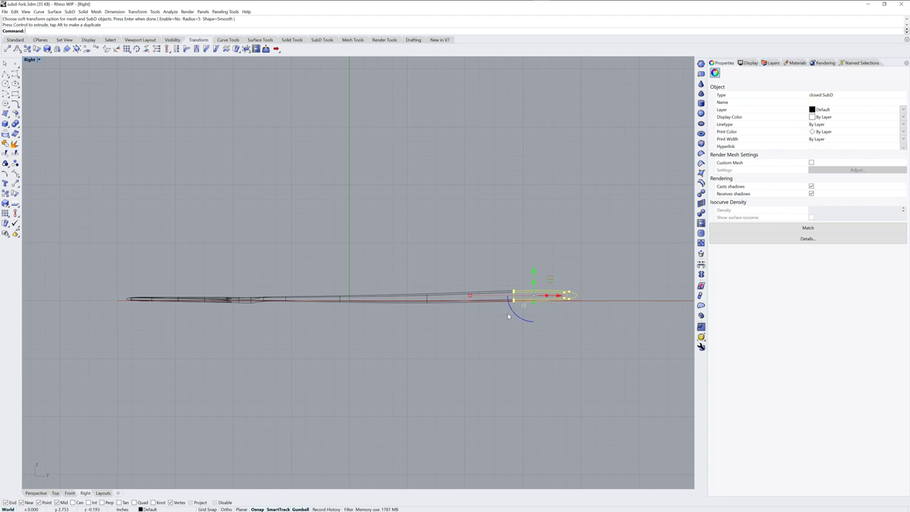
key(ctrl+z)
Lift the selected handle tip with soft transform on, then switch soft transform off.
drag(502, 272, 604, 344)
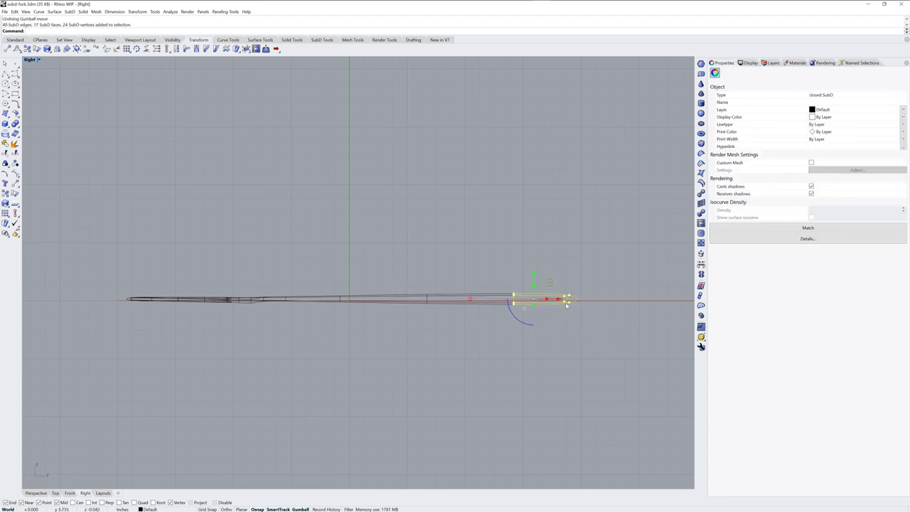
click(265, 49)
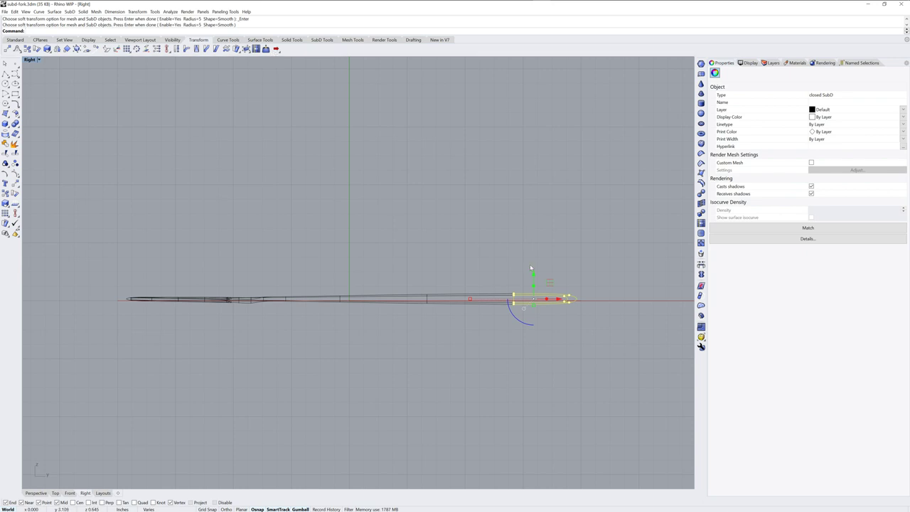
drag(533, 274, 534, 269)
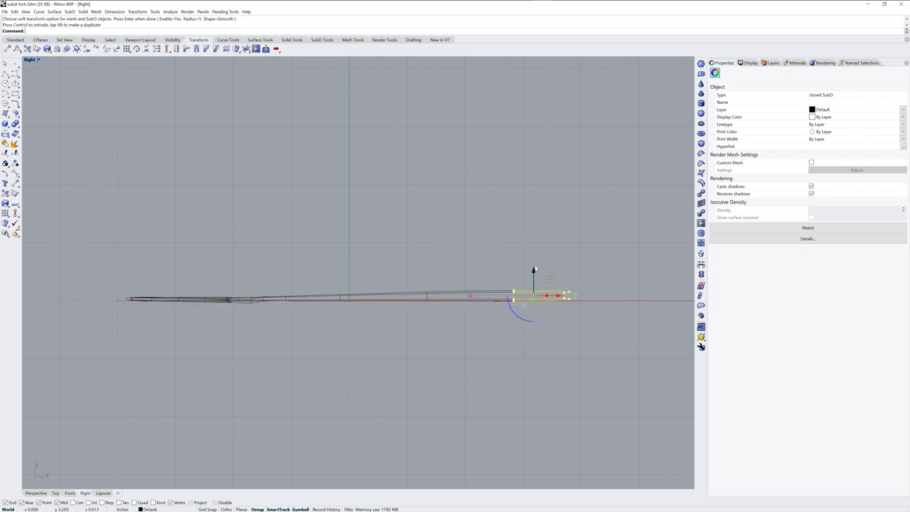
click(604, 261)
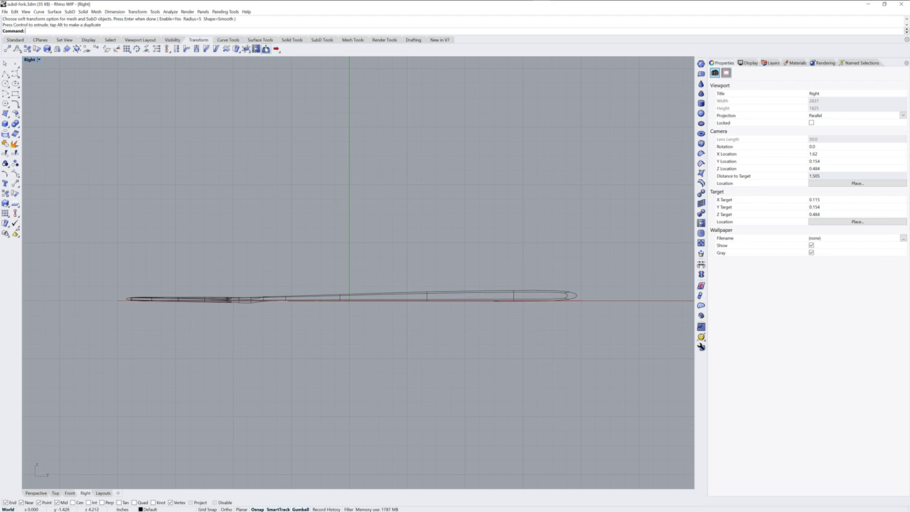
click(256, 48)
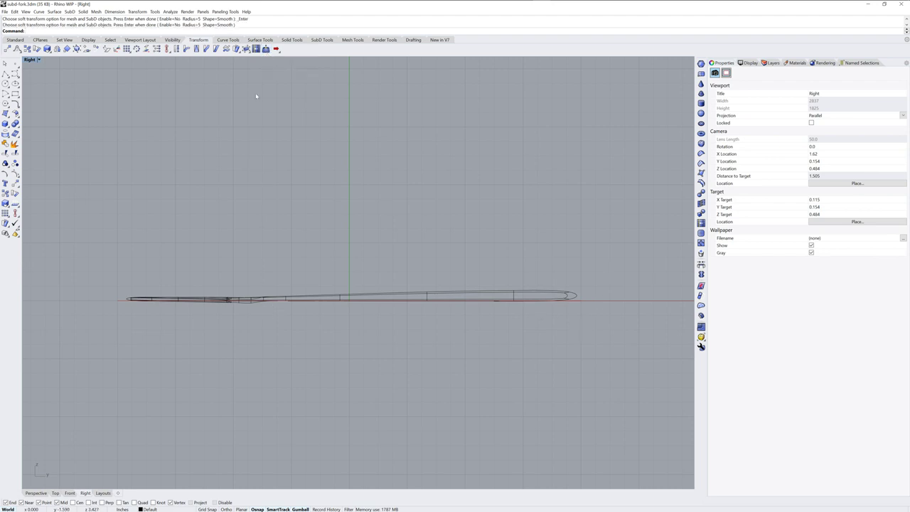
Rotate the fork head with its tines upward about a pivot at the neck.
drag(106, 257, 273, 340)
scroll(248, 327, up, 2)
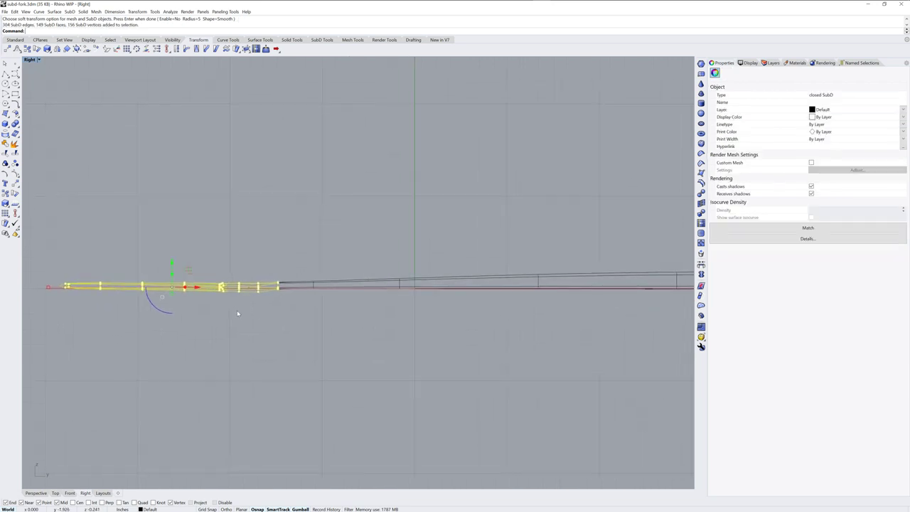
scroll(236, 310, up, 2)
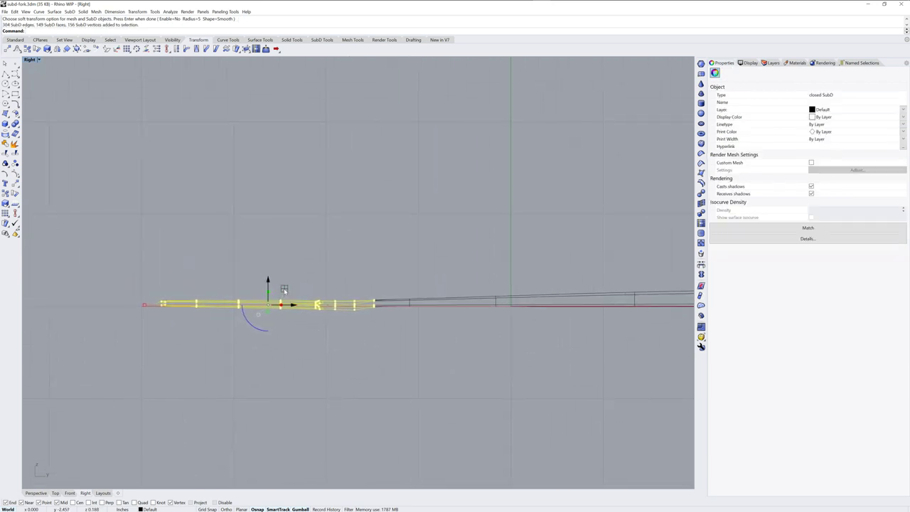
drag(284, 288, 392, 287)
drag(365, 325, 358, 321)
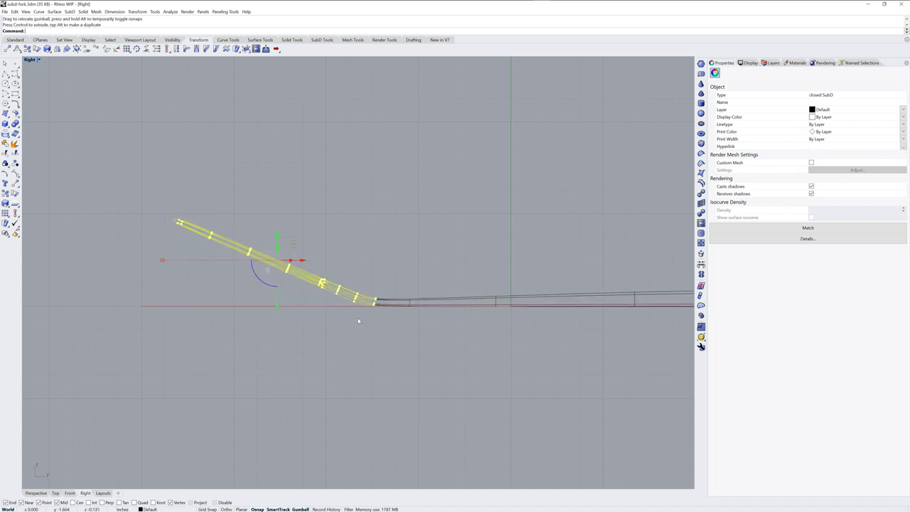
click(394, 341)
Rotate the window-selected handle portion so it rises gently and levels out.
scroll(467, 348, down, 3)
right_drag(467, 348, 339, 333)
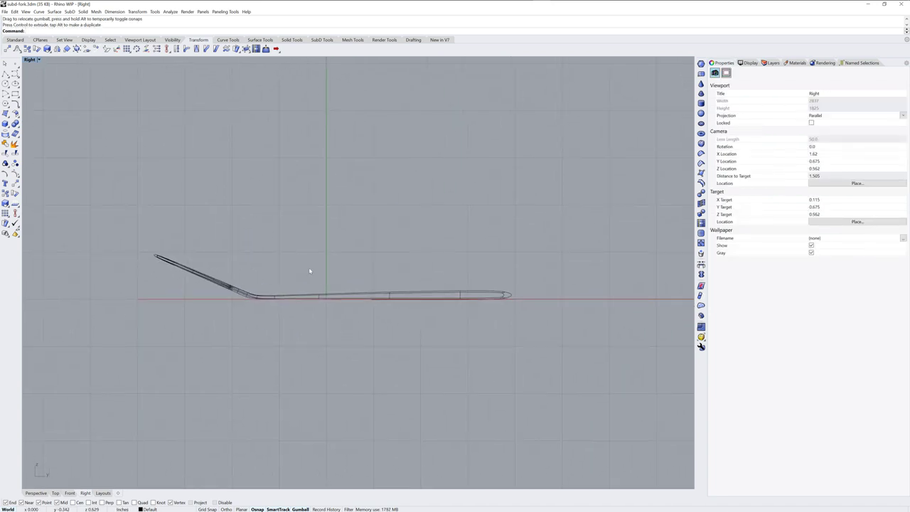
mouse_move(295, 259)
mouse_down()
mouse_move(406, 319)
mouse_move(521, 334)
mouse_up()
mouse_move(406, 271)
mouse_down()
mouse_move(411, 249)
mouse_move(421, 258)
mouse_move(284, 284)
mouse_move(275, 313)
mouse_up()
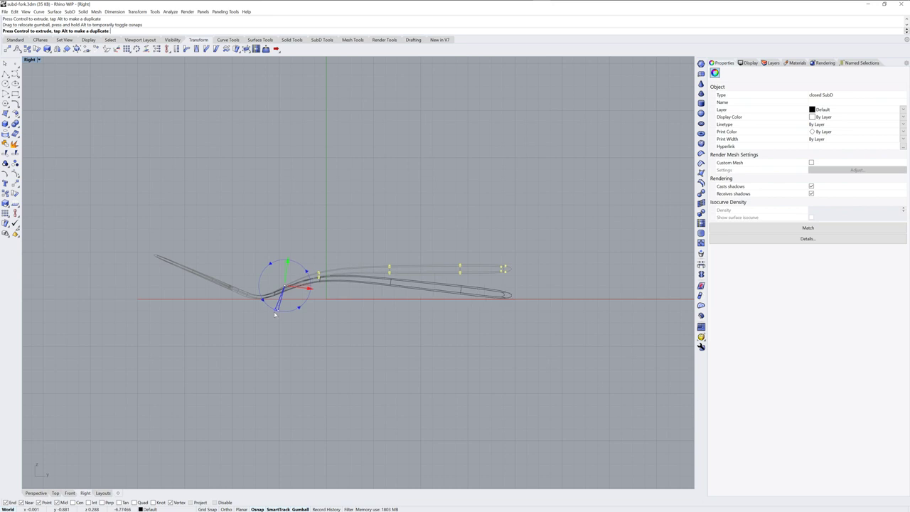
drag(275, 313, 277, 314)
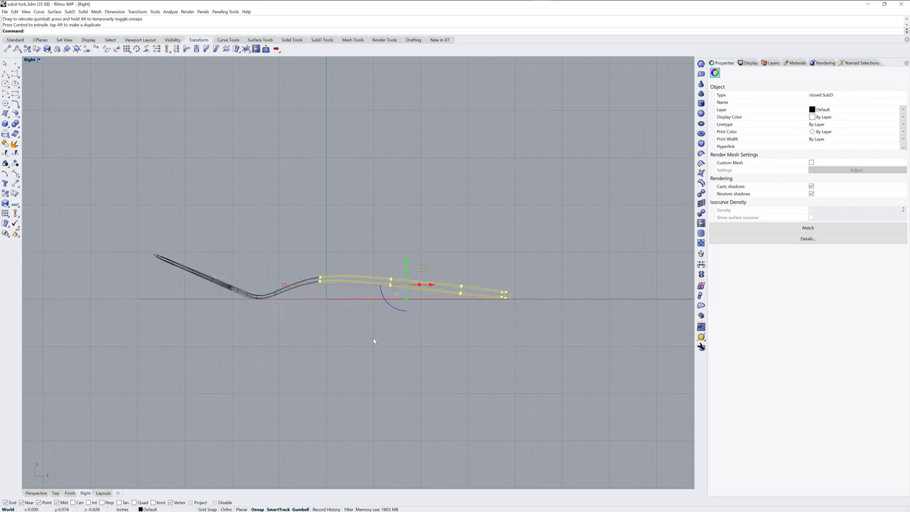
click(311, 358)
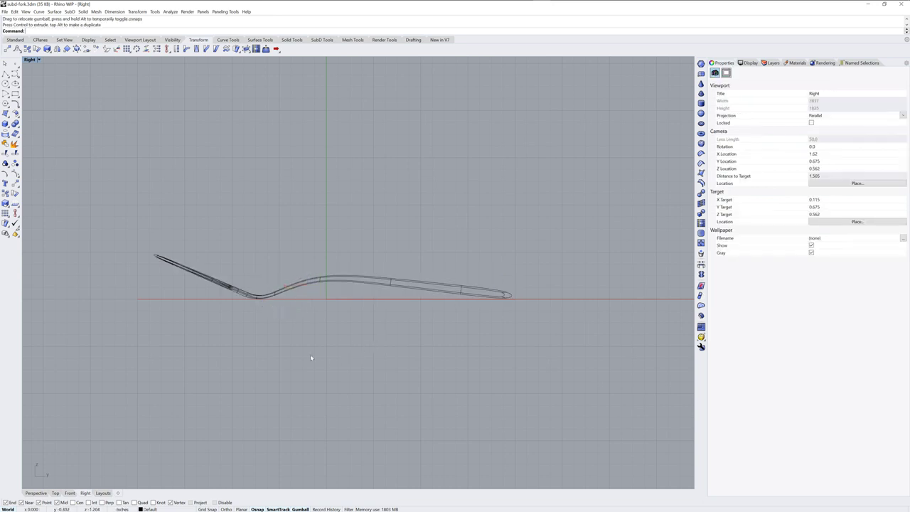
In the Perspective view, gumball-scale the handle's end wider so it flares.
click(36, 493)
mouse_move(508, 315)
right_down()
mouse_move(508, 329)
mouse_move(477, 278)
mouse_move(465, 296)
mouse_move(448, 279)
right_up()
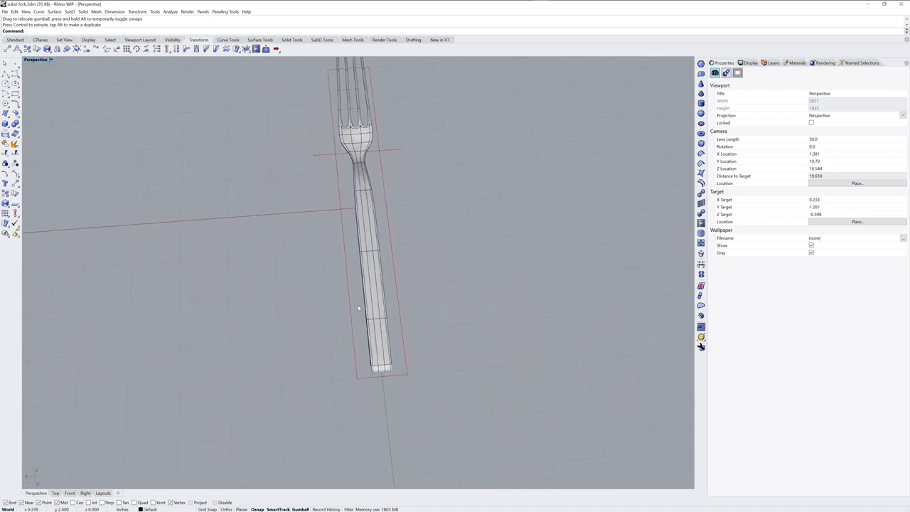
drag(359, 308, 423, 380)
right_drag(423, 380, 418, 347)
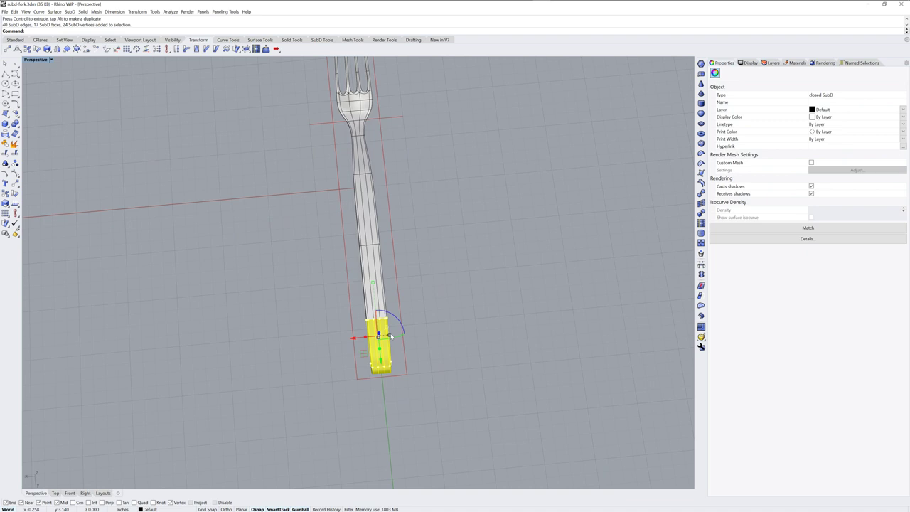
drag(389, 335, 392, 335)
click(433, 319)
mouse_move(432, 319)
right_down()
mouse_move(461, 340)
mouse_move(427, 301)
right_up()
scroll(420, 298, up, 3)
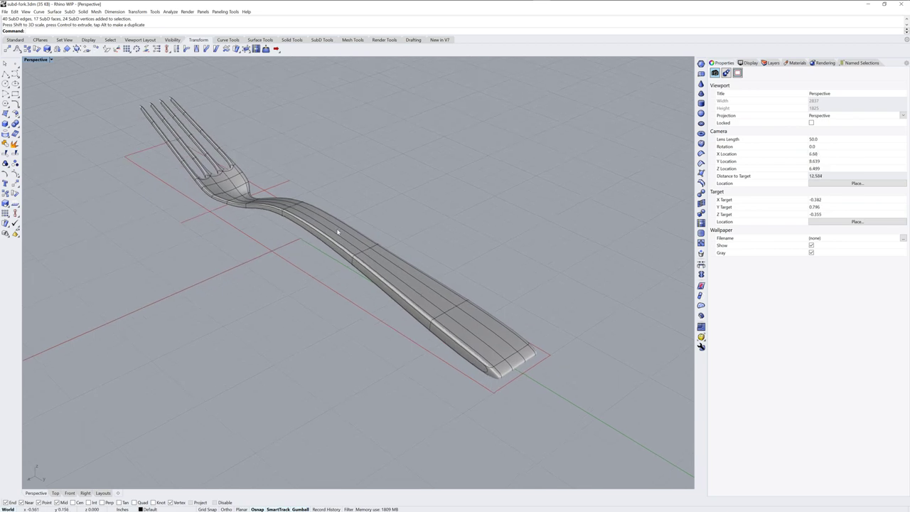
scroll(306, 213, up, 3)
scroll(270, 203, up, 2)
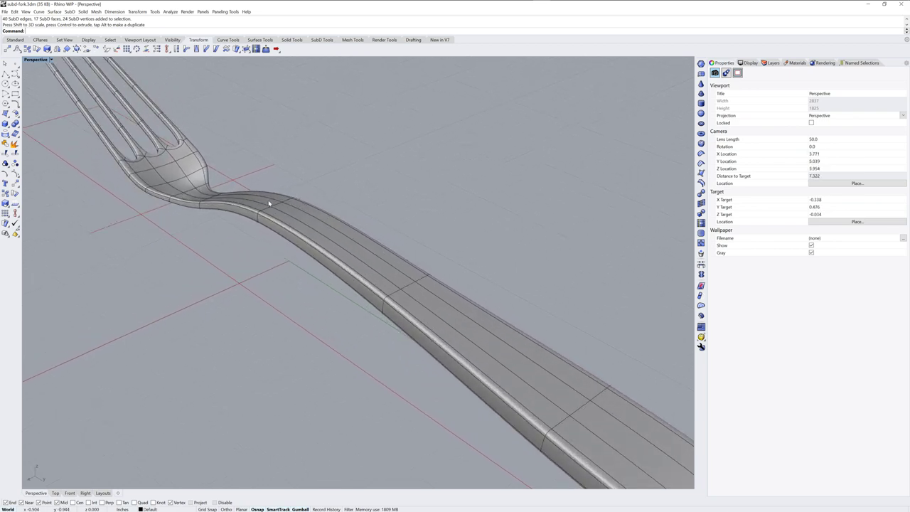
Select the centre strip of faces running along the fork's neck and handle.
click(268, 204)
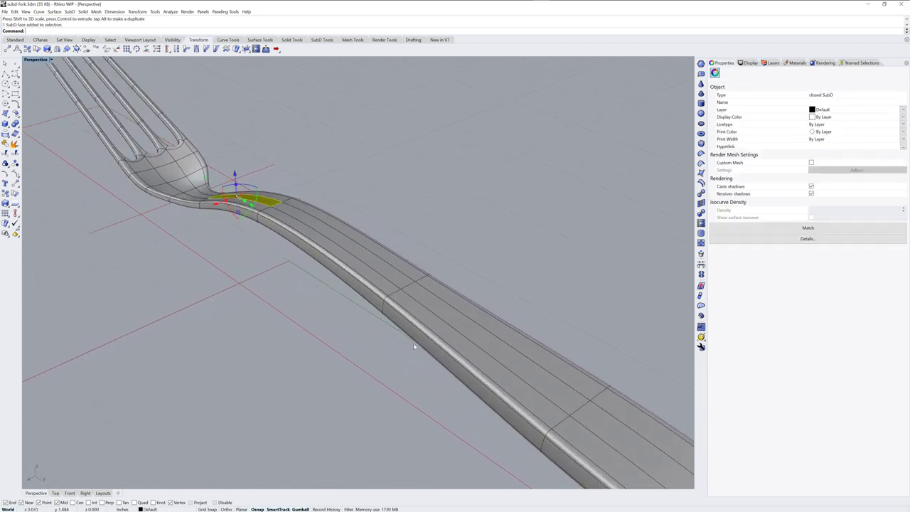
right_drag(413, 343, 417, 300)
scroll(298, 213, up, 3)
scroll(291, 158, up, 2)
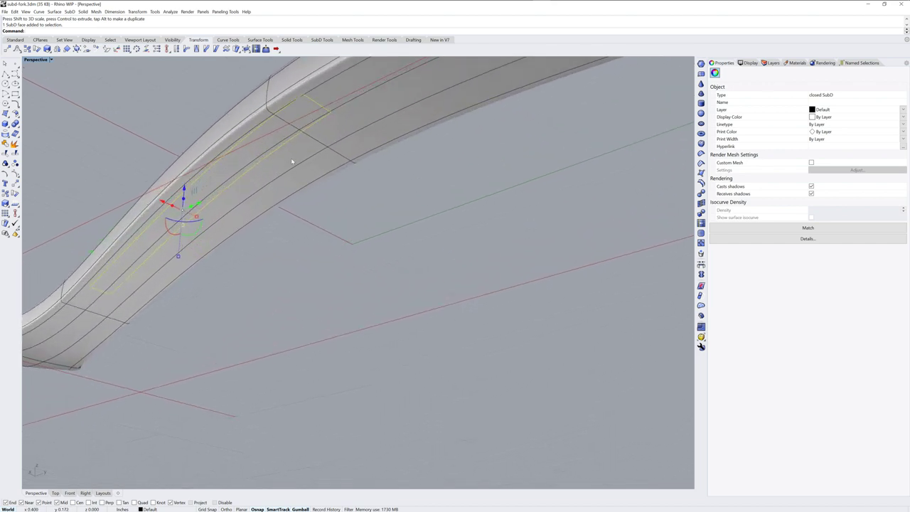
shift+click(292, 158)
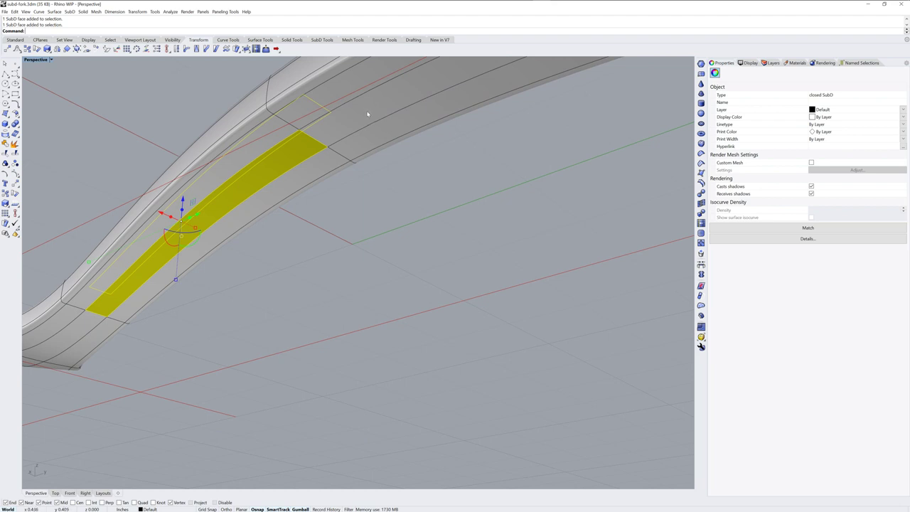
scroll(367, 135, down, 3)
scroll(395, 175, down, 3)
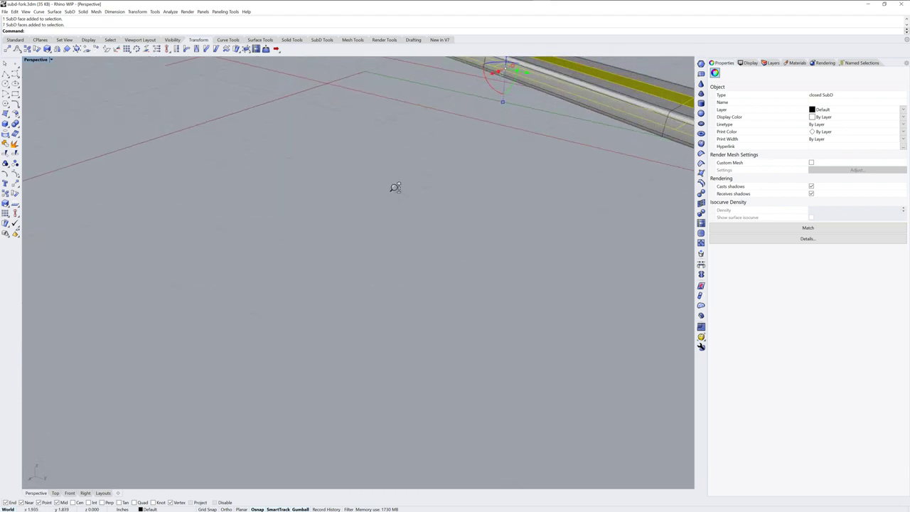
scroll(395, 187, down, 3)
Move the selected face strip with a gumball arrow to reshape the handle top.
right_drag(445, 219, 310, 321)
drag(331, 246, 335, 235)
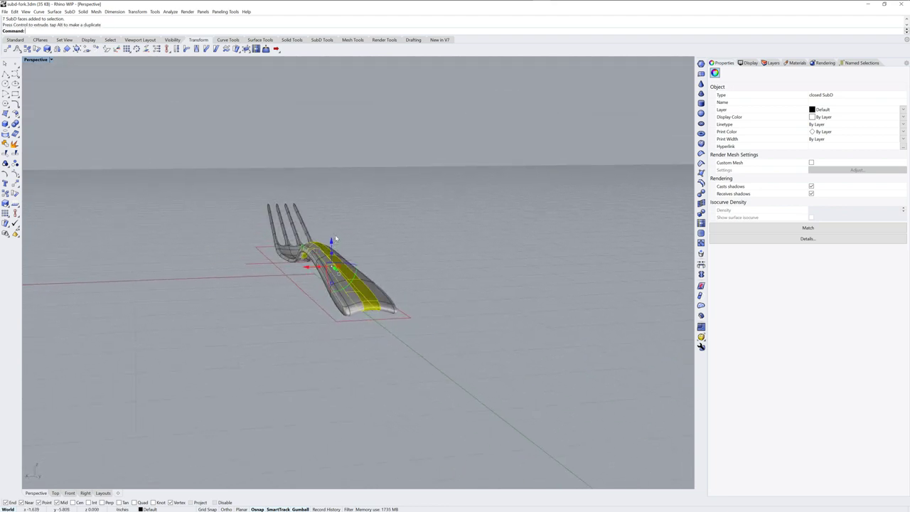
mouse_move(414, 297)
right_down()
mouse_move(406, 278)
mouse_move(407, 310)
mouse_move(325, 306)
right_up()
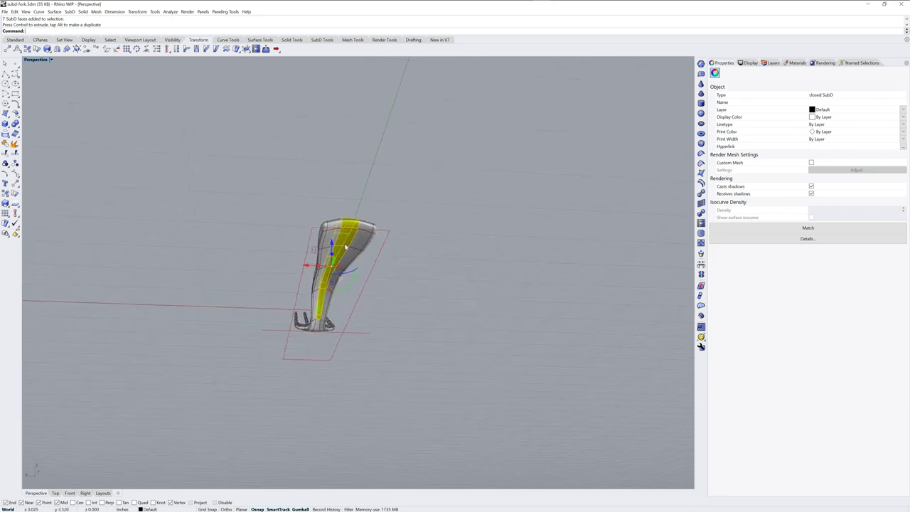
mouse_move(346, 248)
right_down()
mouse_move(380, 282)
mouse_move(398, 263)
mouse_move(448, 272)
mouse_move(457, 302)
mouse_move(489, 325)
mouse_move(386, 320)
mouse_move(394, 325)
right_up()
click(447, 293)
Delete one edge loop across the fork's neck.
scroll(305, 261, up, 5)
scroll(293, 237, up, 3)
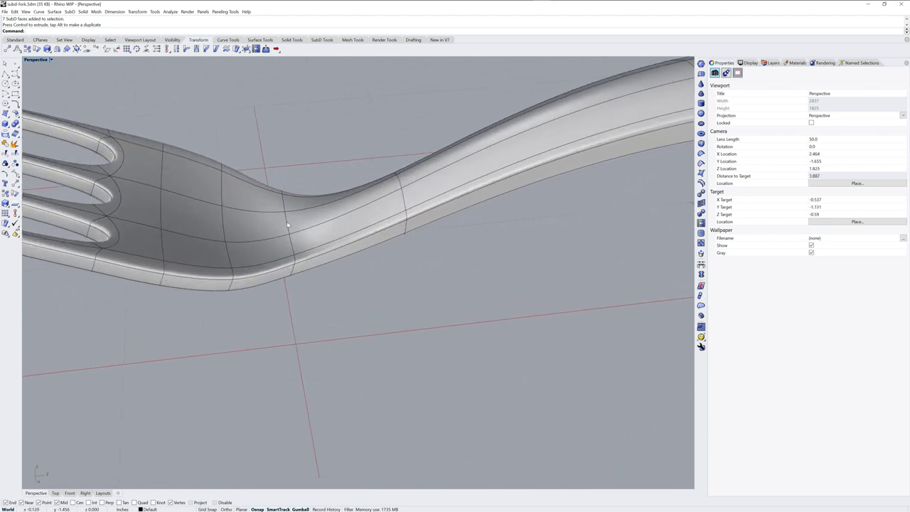
ctrl+shift+double_click(288, 227)
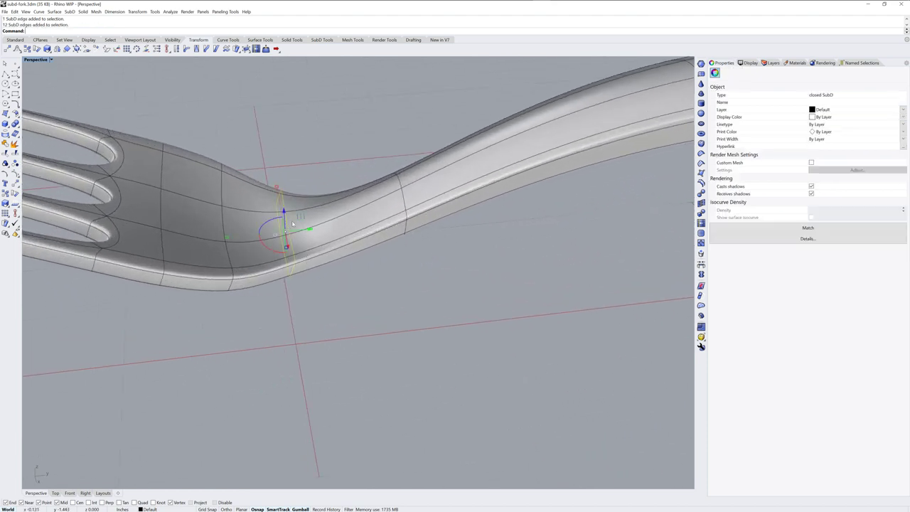
right_drag(422, 289, 410, 291)
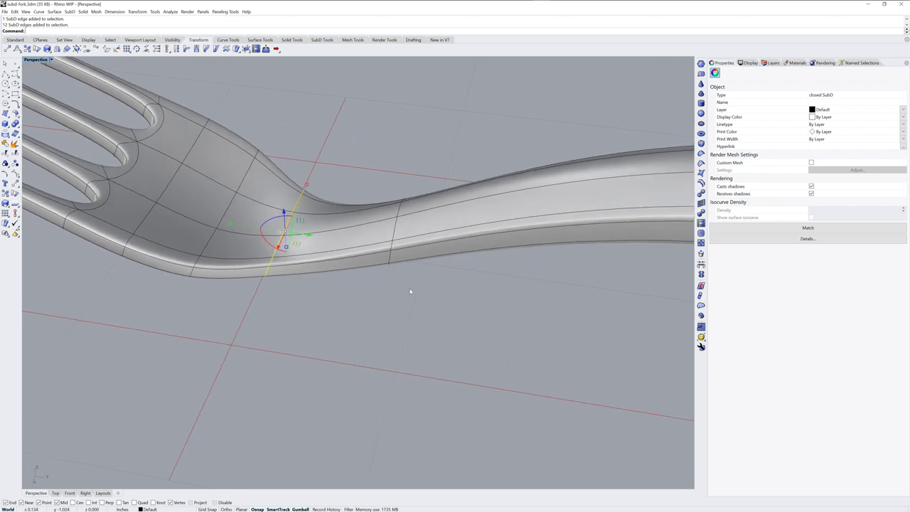
key(Delete)
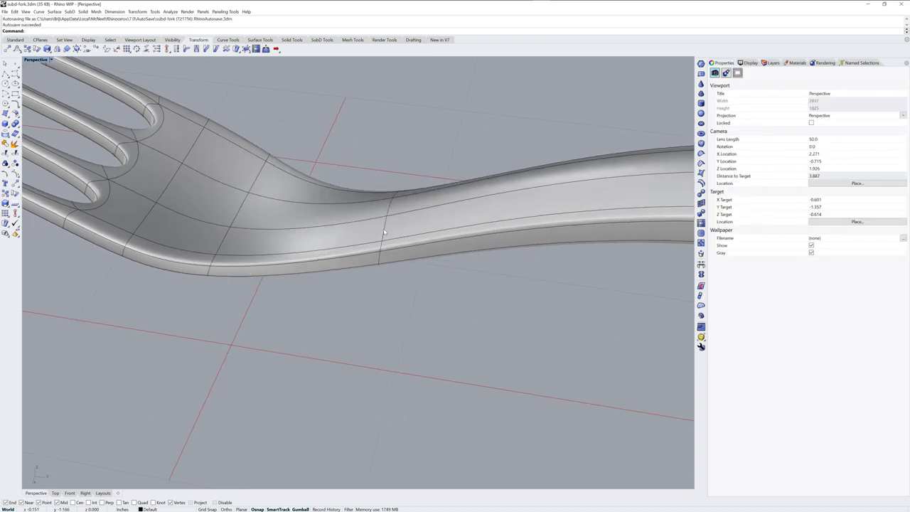
Insert a trial edge loop near the neck from another selected loop.
ctrl+shift+double_click(383, 231)
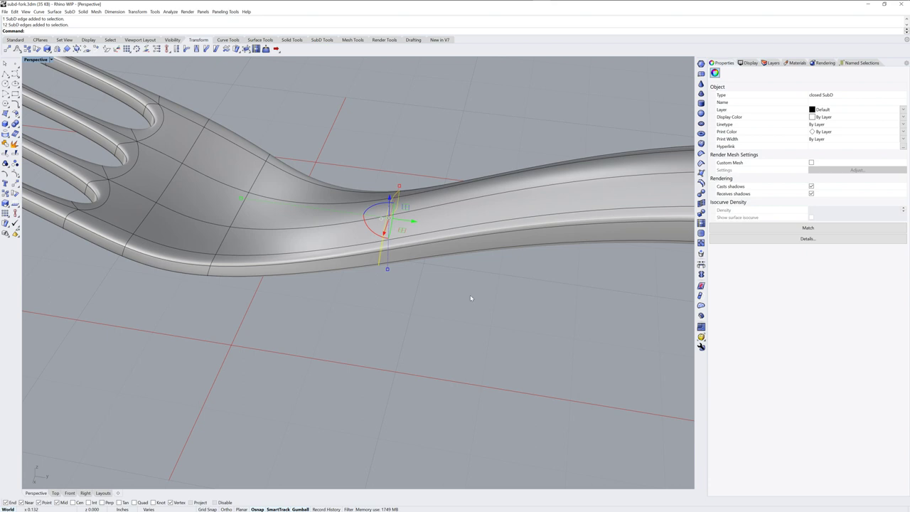
click(701, 184)
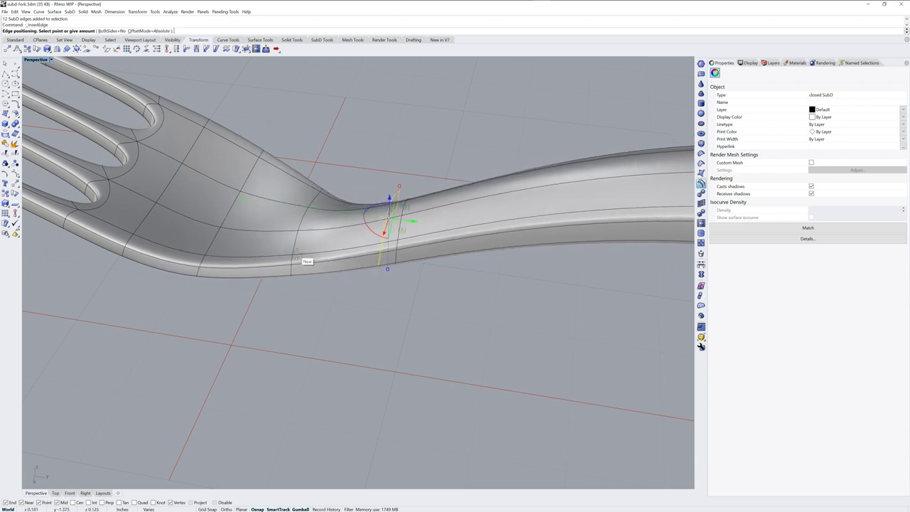
click(315, 271)
right_drag(314, 271, 360, 282)
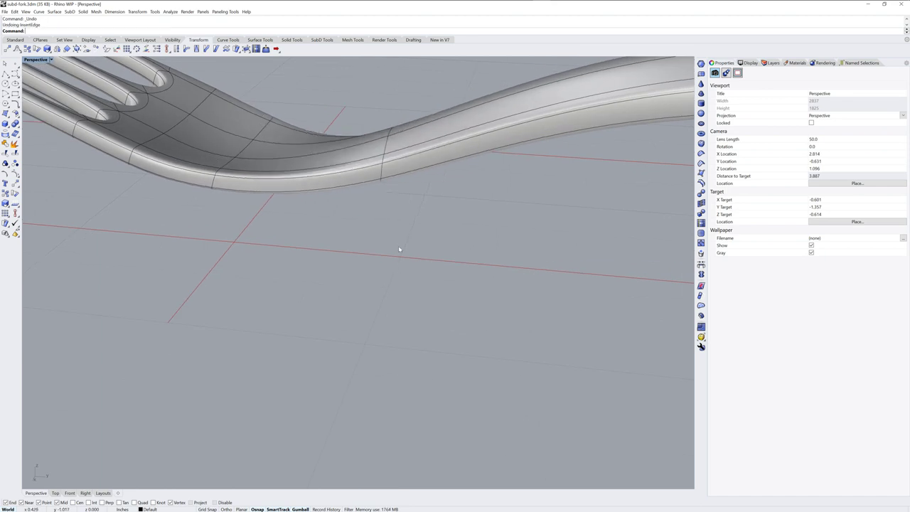
key(ctrl+z)
scroll(382, 237, down, 3)
scroll(380, 258, down, 3)
scroll(380, 258, up, 2)
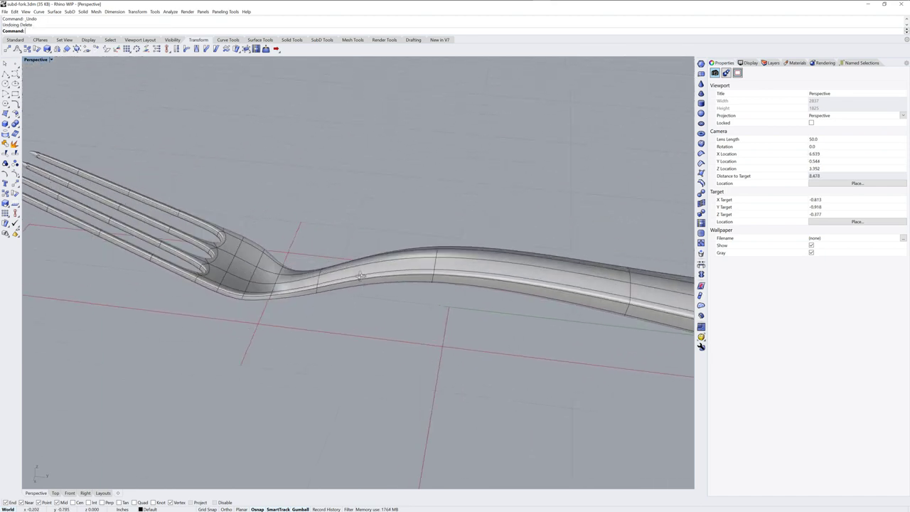
scroll(382, 271, up, 2)
scroll(386, 307, up, 2)
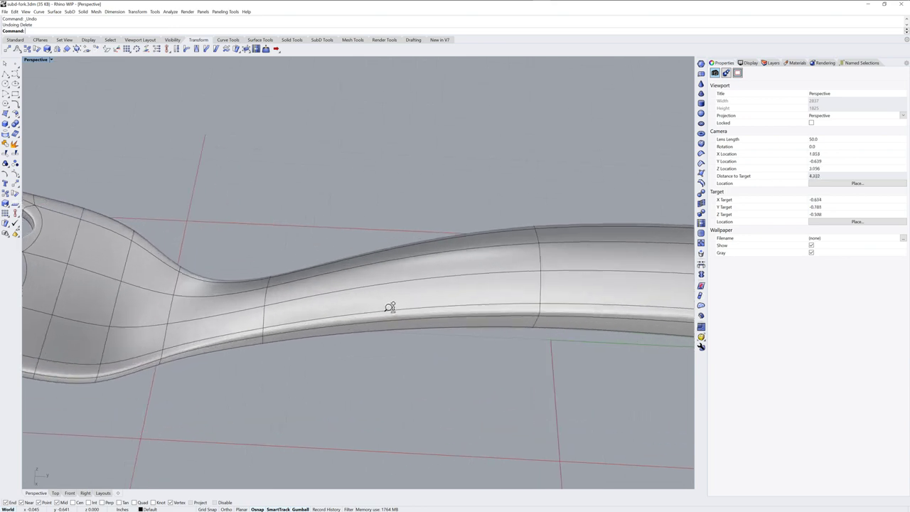
ctrl+shift+click(409, 270)
right_drag(419, 286, 573, 288)
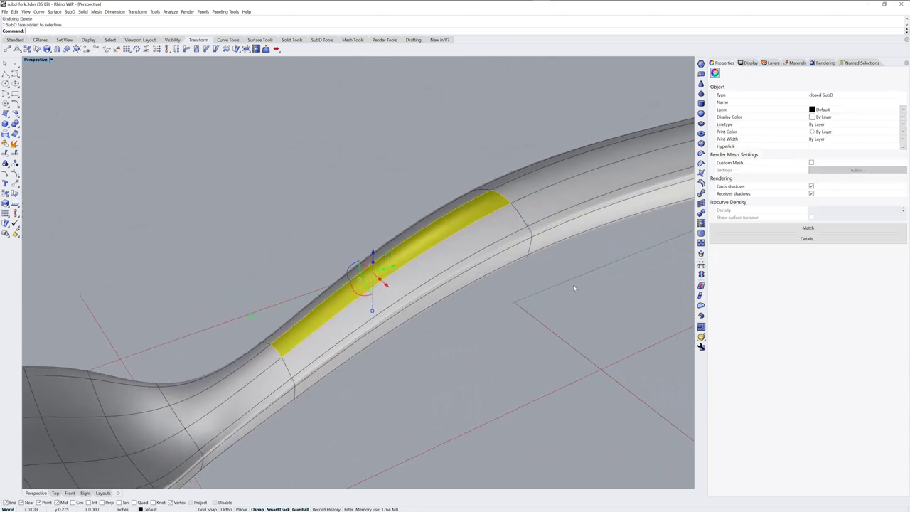
key(Delete)
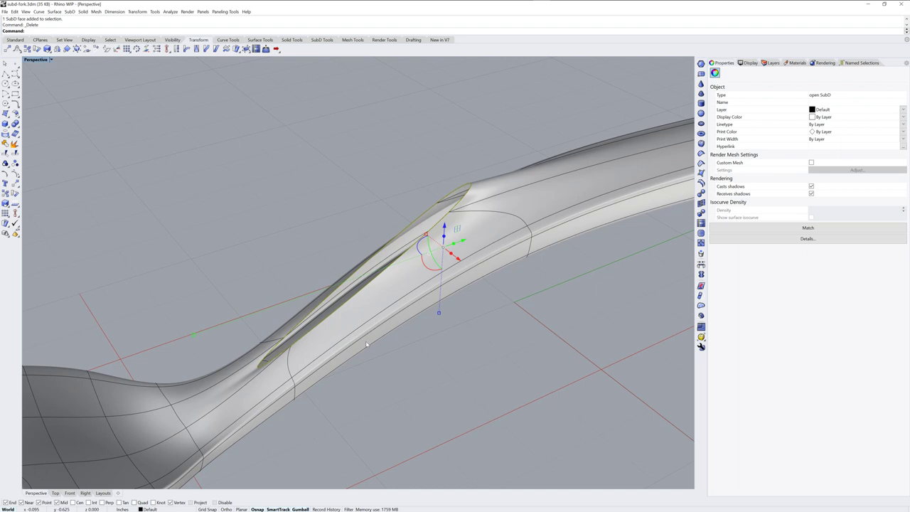
right_drag(380, 273, 366, 276)
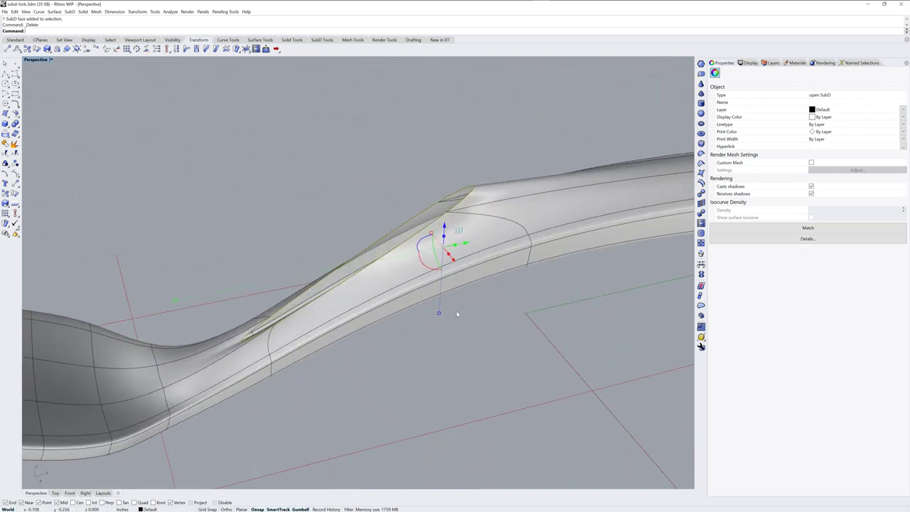
key(ctrl+z)
mouse_move(466, 320)
right_down()
mouse_move(421, 307)
mouse_move(417, 276)
right_up()
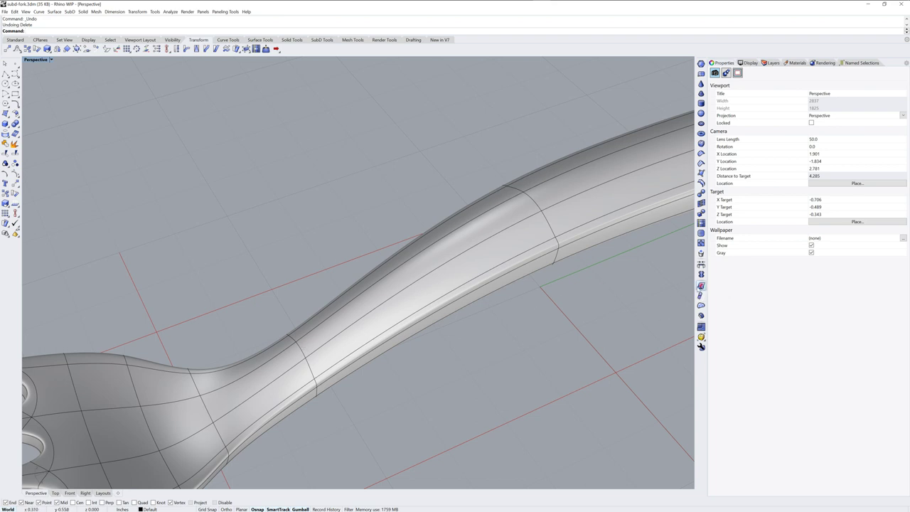
click(701, 286)
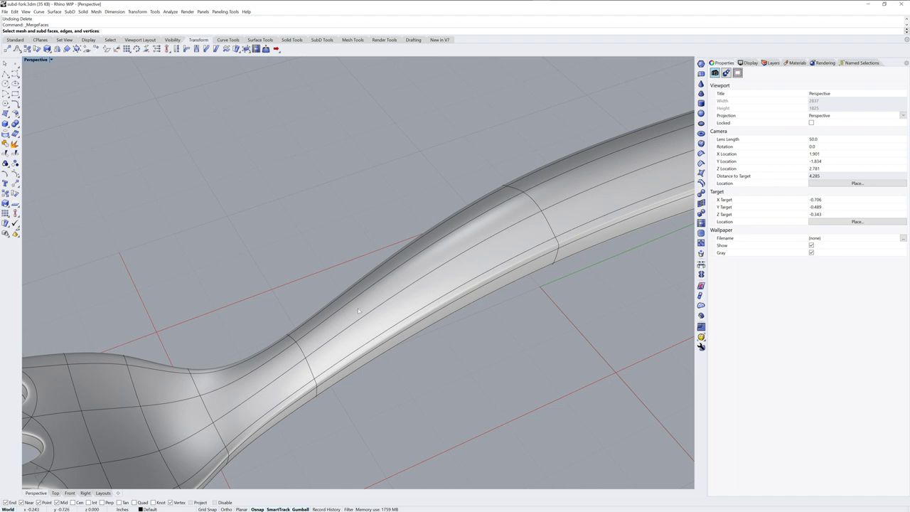
click(242, 391)
click(412, 263)
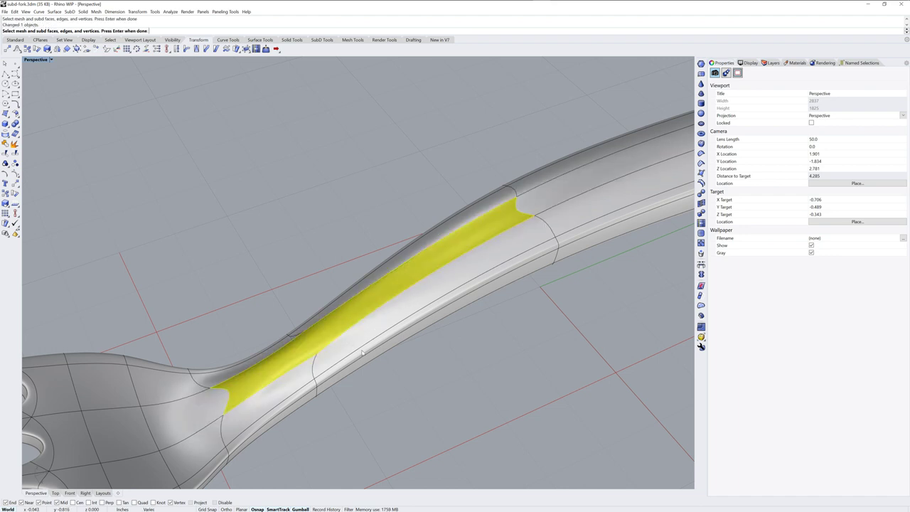
key(Return)
key(ctrl+z)
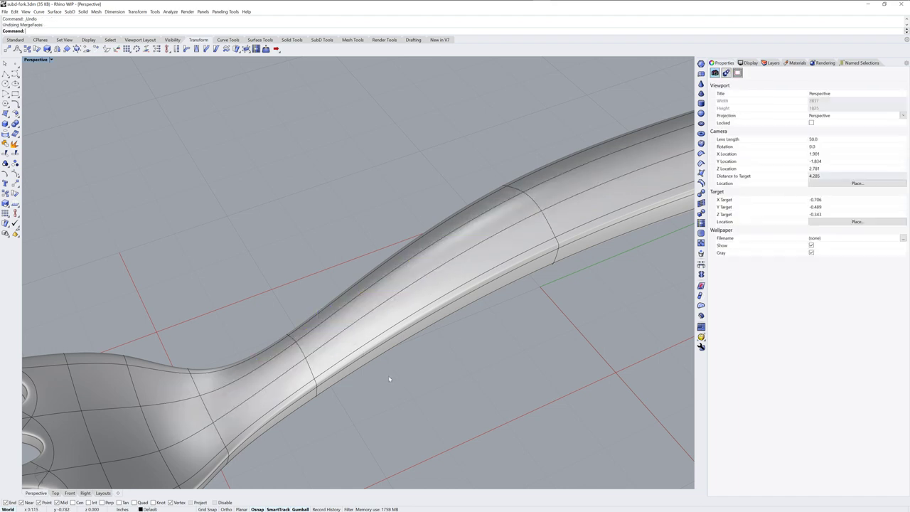
ctrl+shift+click(302, 352)
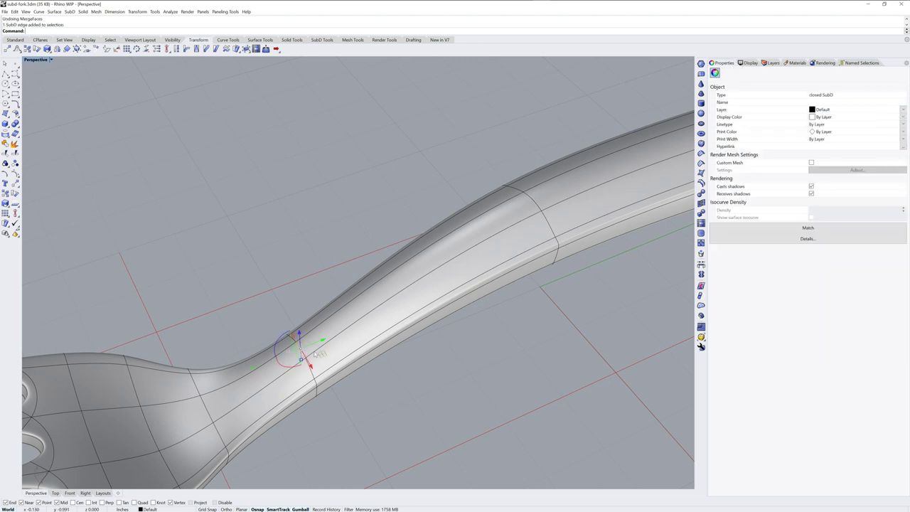
key(Delete)
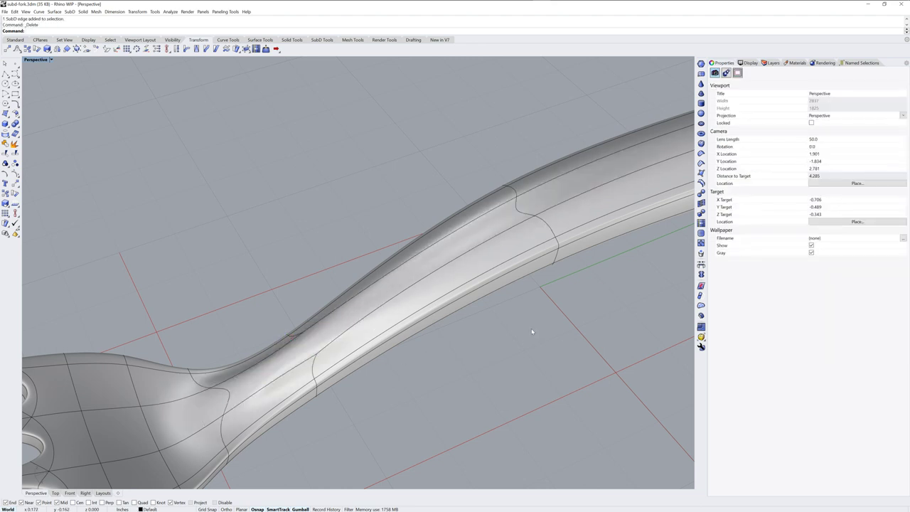
key(ctrl+z)
Orbit around the fork to inspect faces at the handle end, clearing trial selections.
scroll(505, 332, down, 3)
scroll(455, 359, down, 2)
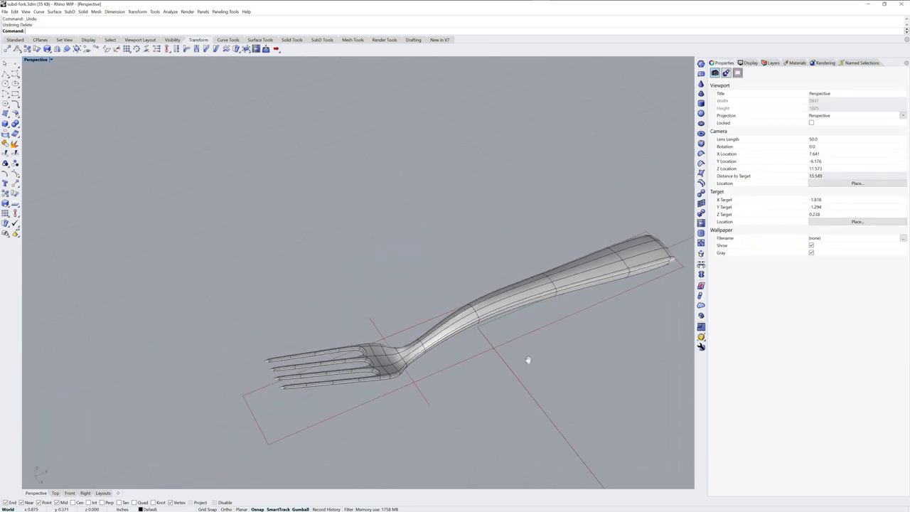
scroll(426, 355, down, 2)
right_drag(414, 355, 452, 384)
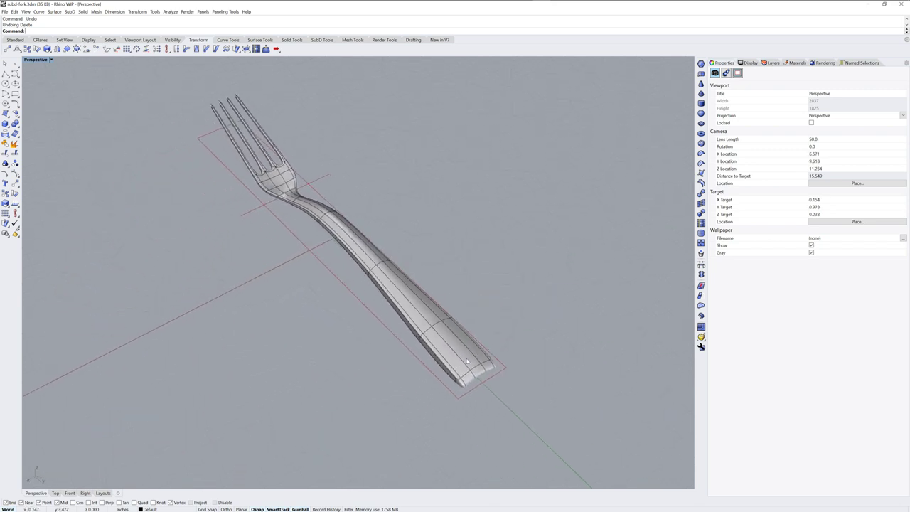
scroll(452, 384, up, 3)
scroll(451, 371, up, 2)
scroll(451, 355, up, 2)
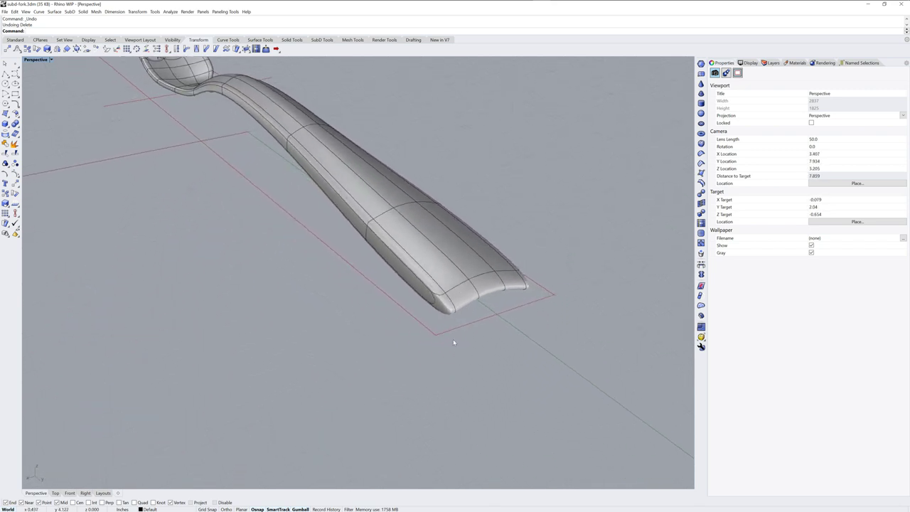
scroll(432, 291, up, 2)
ctrl+shift+click(380, 208)
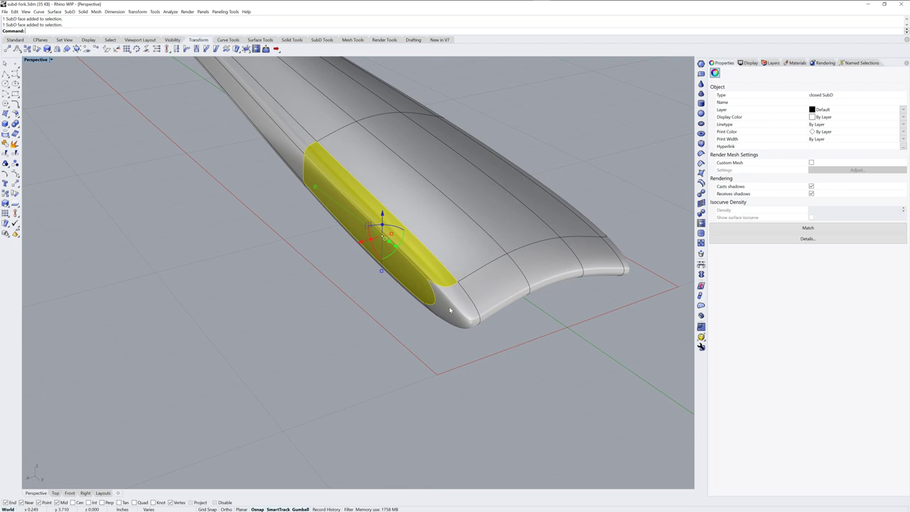
mouse_move(380, 218)
right_down()
mouse_move(457, 297)
mouse_move(432, 260)
mouse_move(420, 299)
mouse_move(405, 300)
right_up()
mouse_move(377, 254)
right_down()
mouse_move(348, 260)
mouse_move(479, 377)
mouse_move(366, 263)
right_up()
key(Escape)
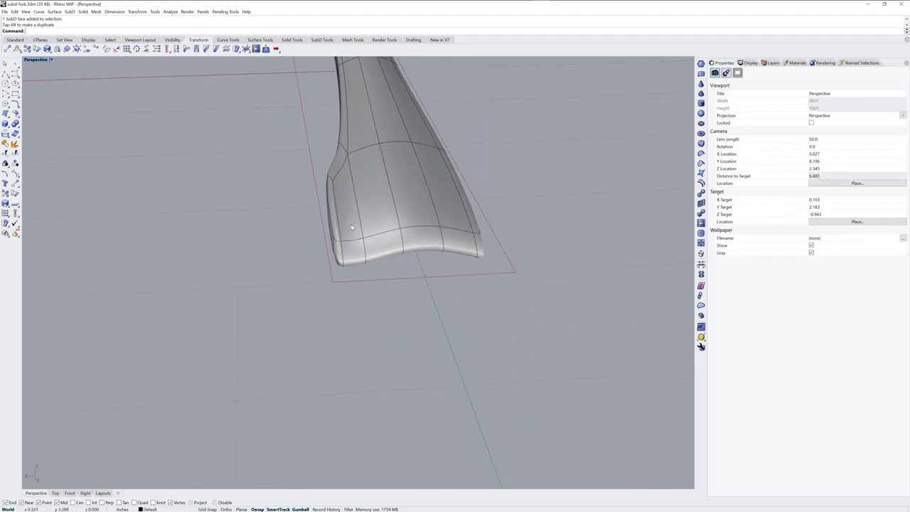
click(345, 188)
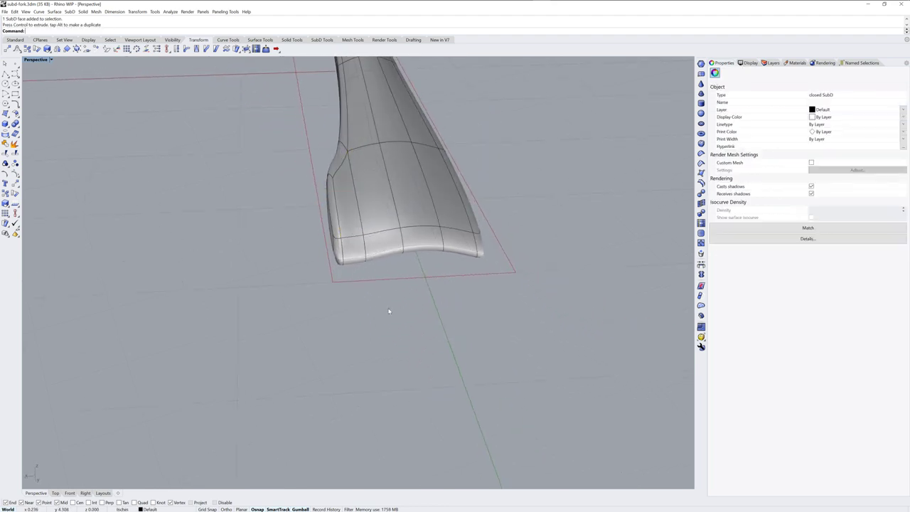
key(Escape)
mouse_move(389, 310)
right_down()
mouse_move(386, 264)
mouse_move(417, 248)
mouse_move(427, 299)
mouse_move(462, 317)
right_up()
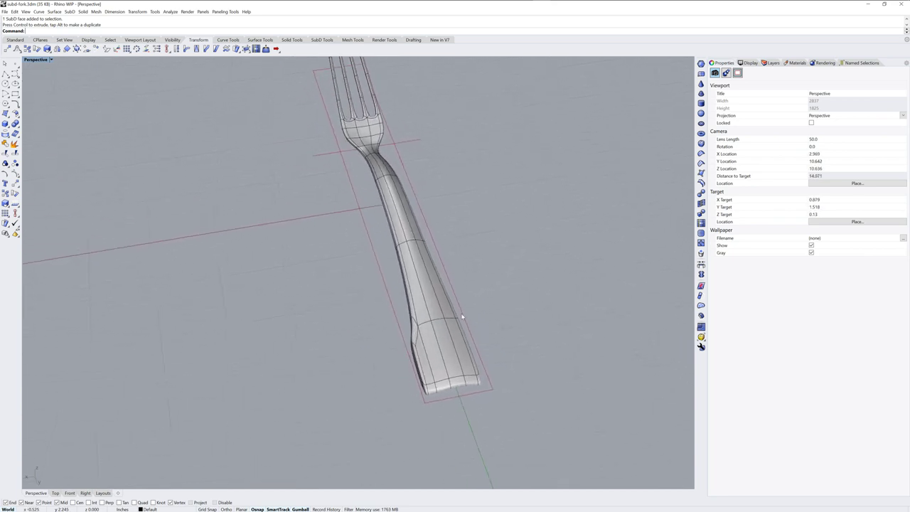
scroll(455, 315, up, 3)
scroll(488, 284, down, 3)
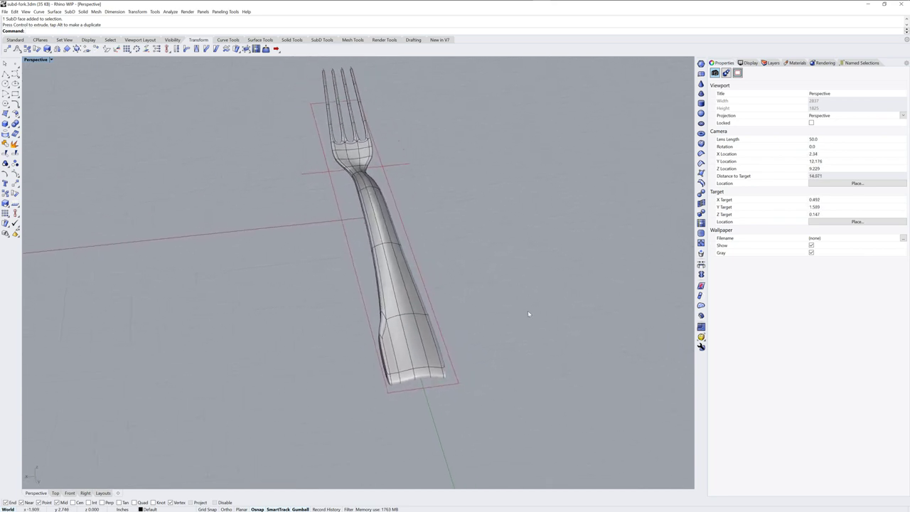
Reflect the whole fork about the YAxis plane, keeping one side.
click(430, 349)
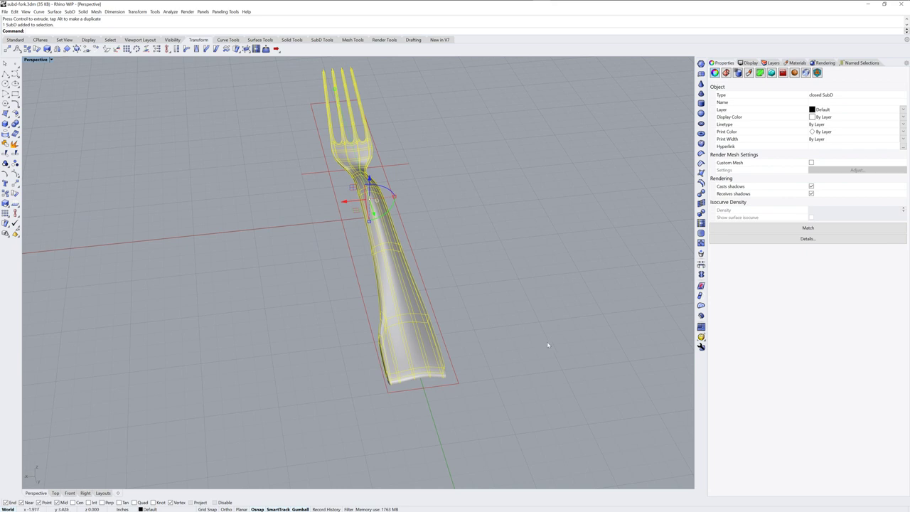
click(701, 275)
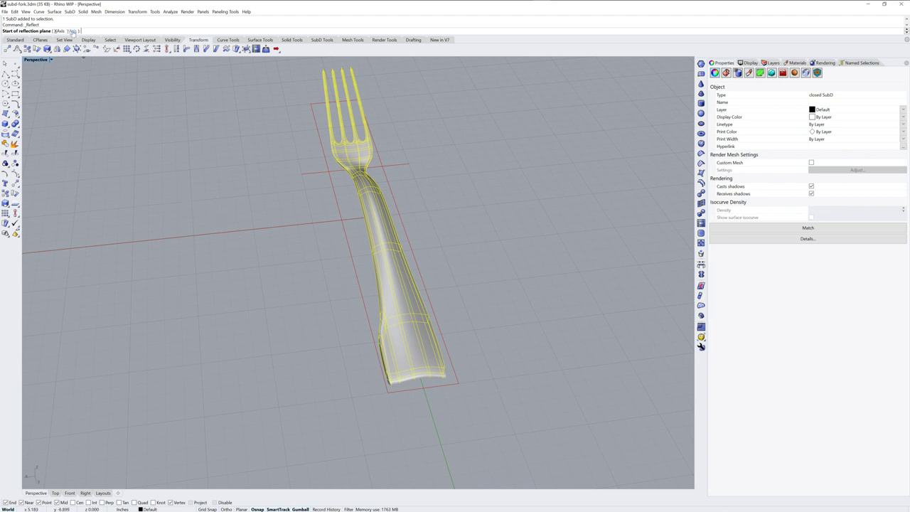
click(72, 31)
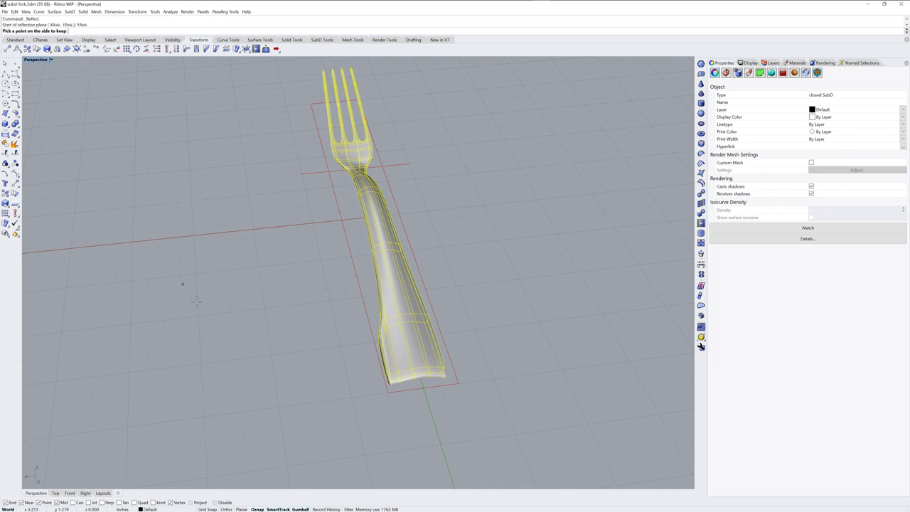
click(306, 346)
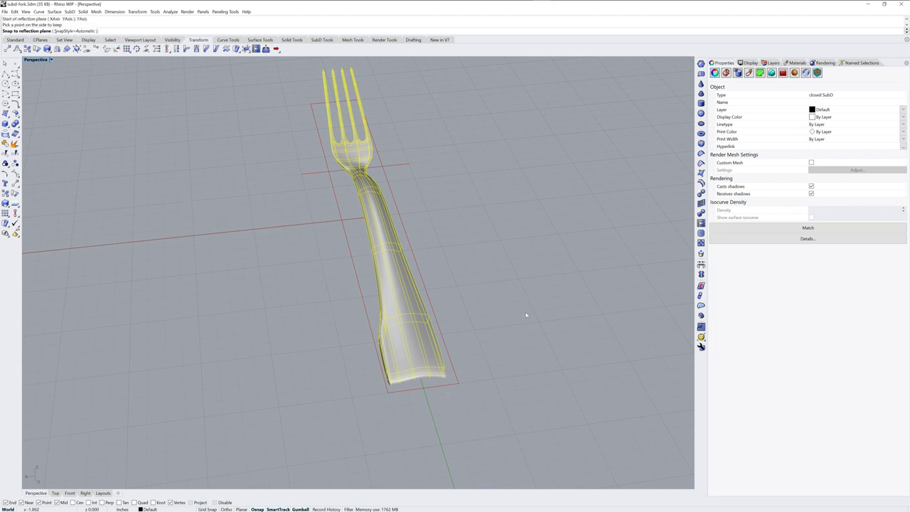
key(Return)
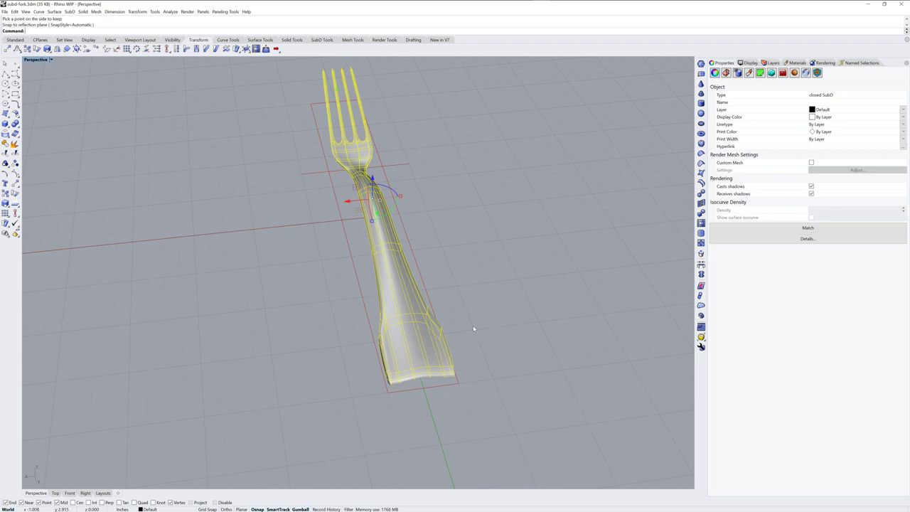
click(494, 355)
mouse_move(483, 386)
right_down()
mouse_move(484, 337)
mouse_move(486, 349)
mouse_move(491, 342)
right_up()
Rotate the fork counter-clockwise about a gumball pivot at the handle end.
click(441, 320)
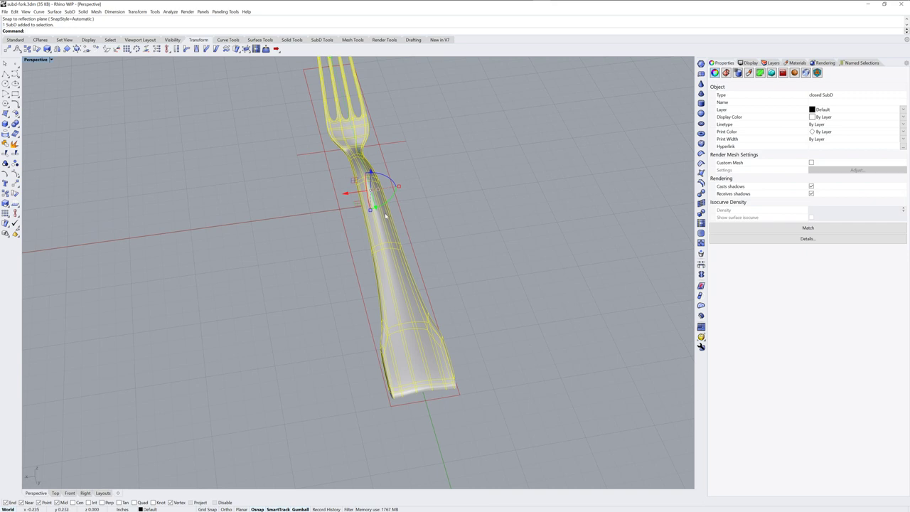
mouse_move(373, 198)
ctrl+mouse_down()
mouse_move(430, 402)
mouse_move(430, 392)
ctrl+mouse_up()
right_drag(481, 382, 487, 348)
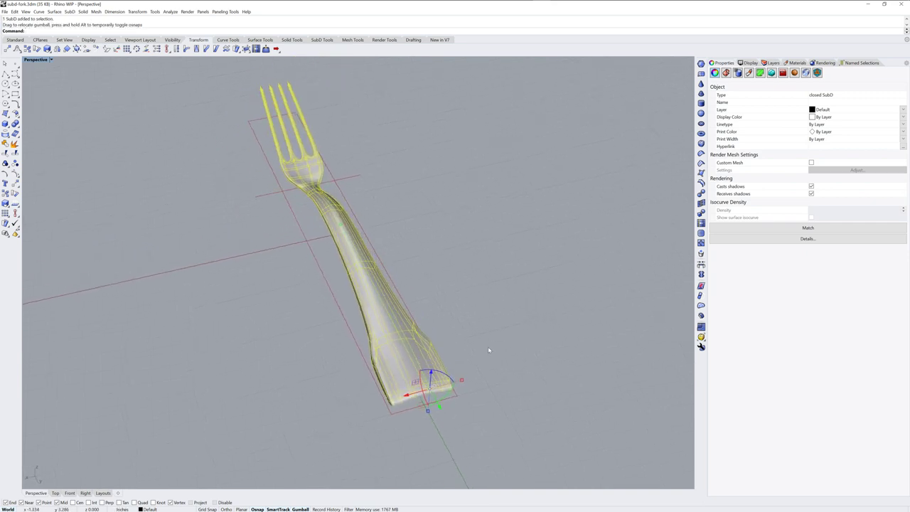
drag(450, 376, 445, 373)
mouse_move(474, 335)
right_down()
mouse_move(477, 310)
mouse_move(462, 322)
right_up()
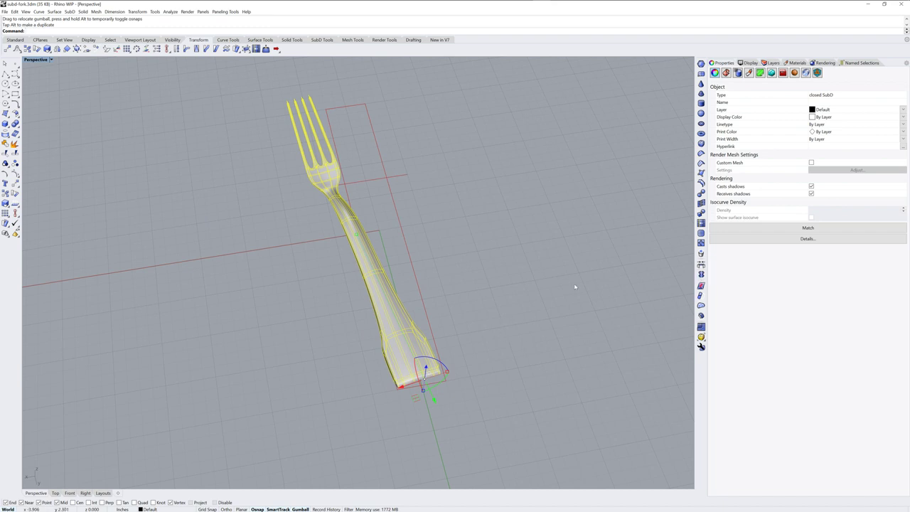
Reflect the tilted fork across the current plane into a V-shaped pair.
click(700, 275)
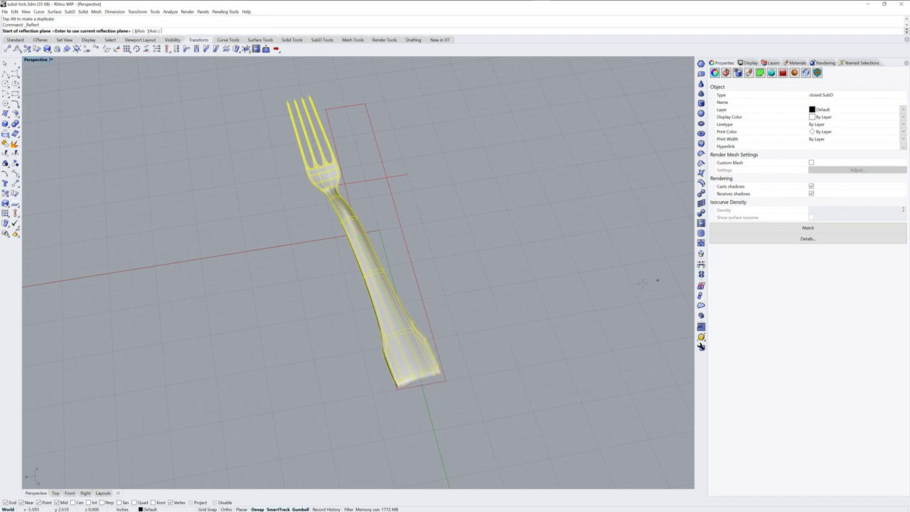
key(Return)
key(Escape)
mouse_move(499, 299)
right_down()
mouse_move(466, 318)
mouse_move(427, 285)
right_up()
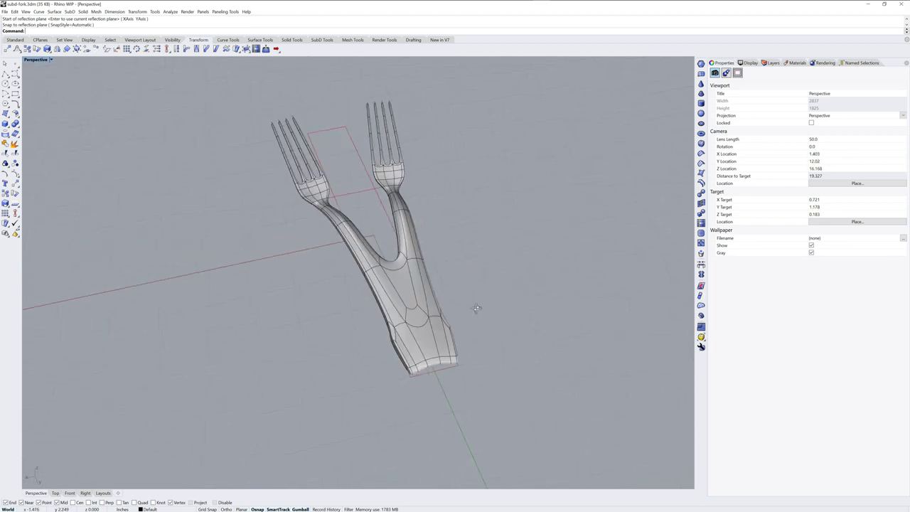
Move the gumball pivot to the two-headed fork's base and reflect it into four heads.
click(390, 245)
mouse_move(389, 246)
ctrl+mouse_down()
mouse_move(423, 367)
mouse_move(418, 357)
ctrl+mouse_up()
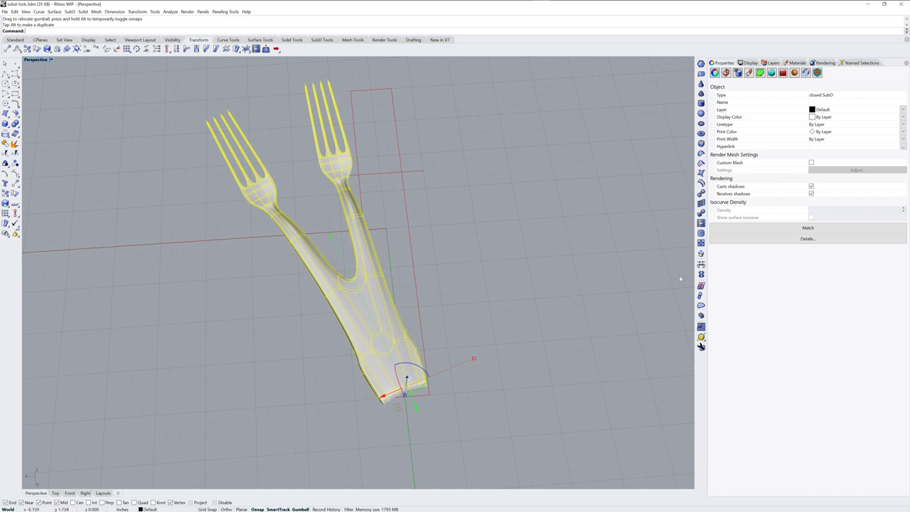
click(700, 275)
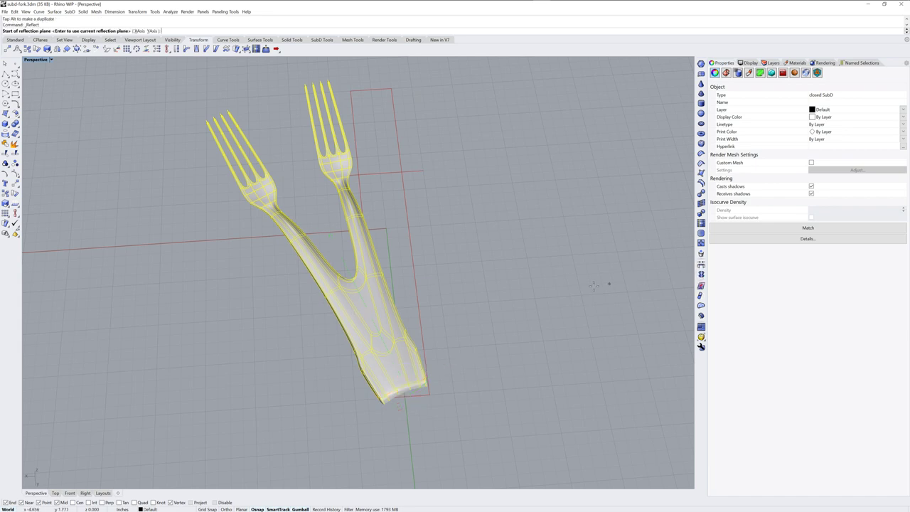
key(Return)
right_drag(467, 341, 510, 328)
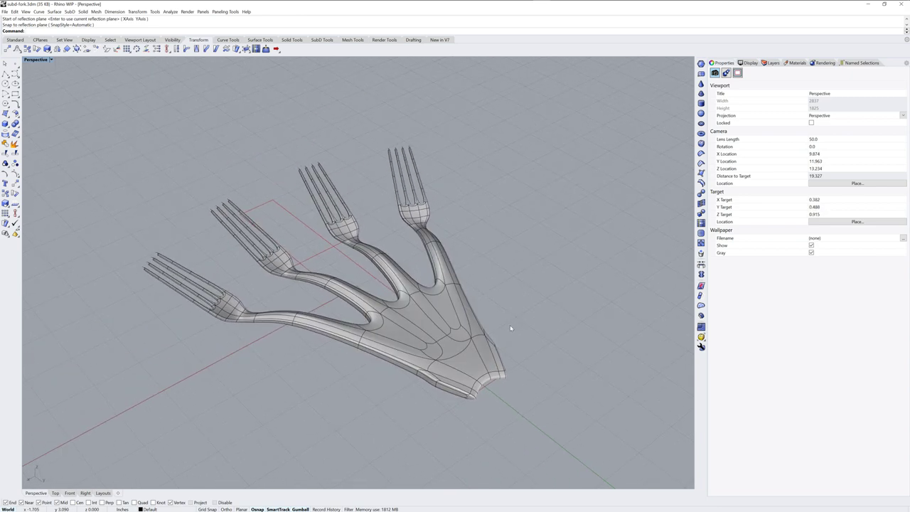